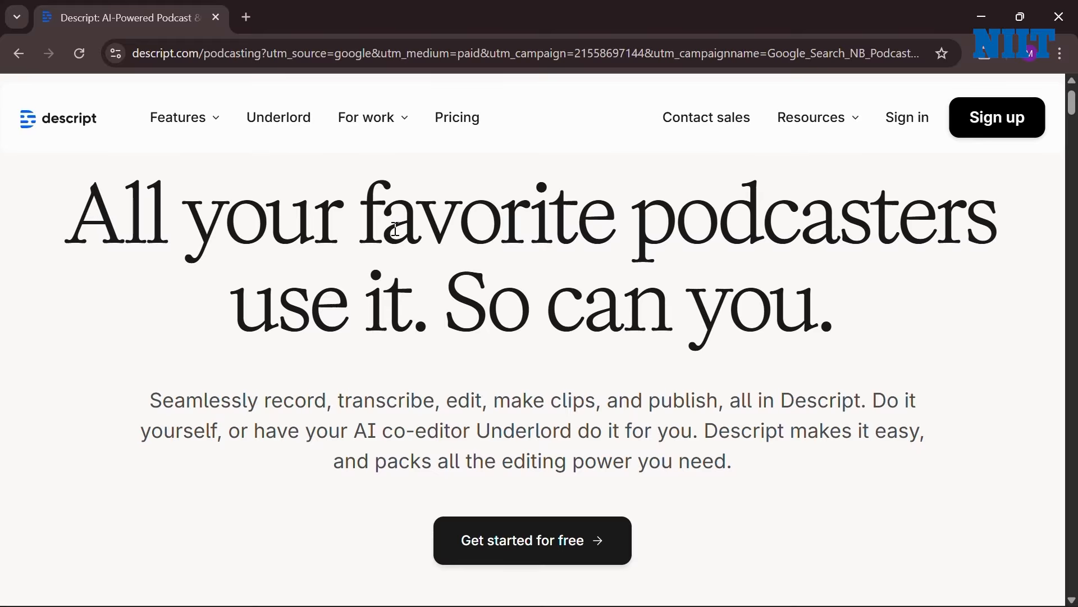
# Step: Examine the Descript podcasting page, from its headline through the editor preview to the podcast showcase
pyautogui.moveTo(315, 225); pyautogui.dragTo(839, 315)
pyautogui.click(853, 335)
pyautogui.scroll(-7, 853, 334)
pyautogui.scroll(-4, 854, 337)
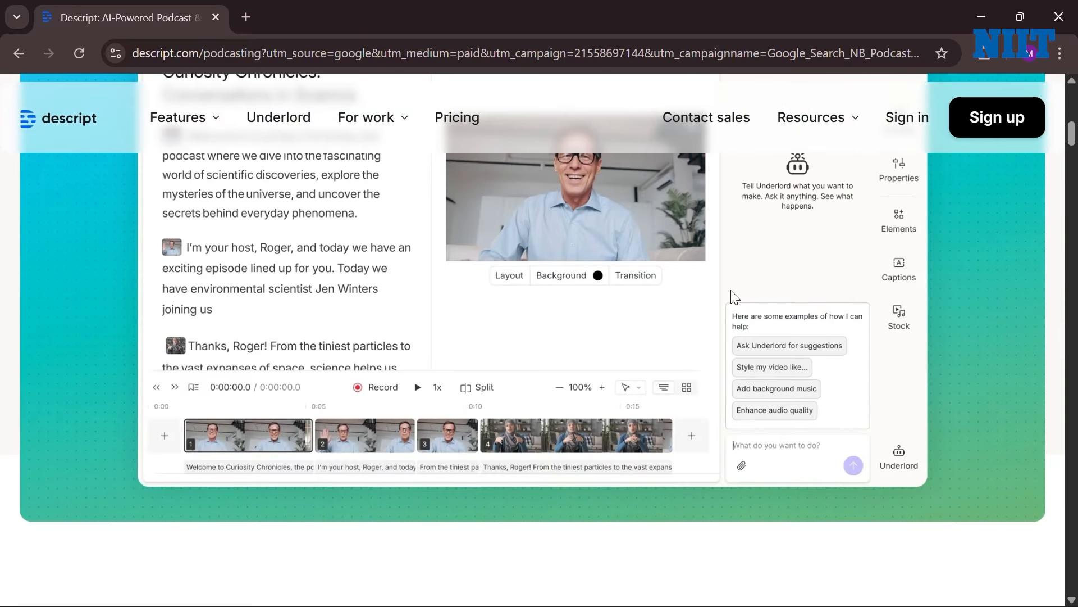
pyautogui.scroll(2, 580, 425)
pyautogui.scroll(-6, 580, 425)
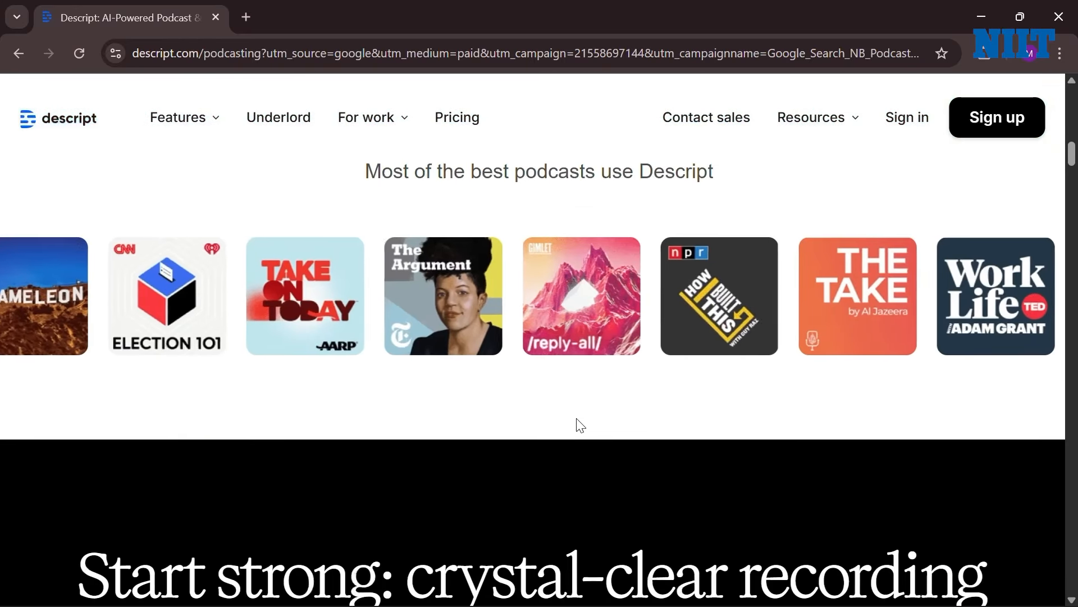
pyautogui.scroll(1, 580, 425)
pyautogui.scroll(-5, 580, 425)
pyautogui.scroll(10, 580, 425)
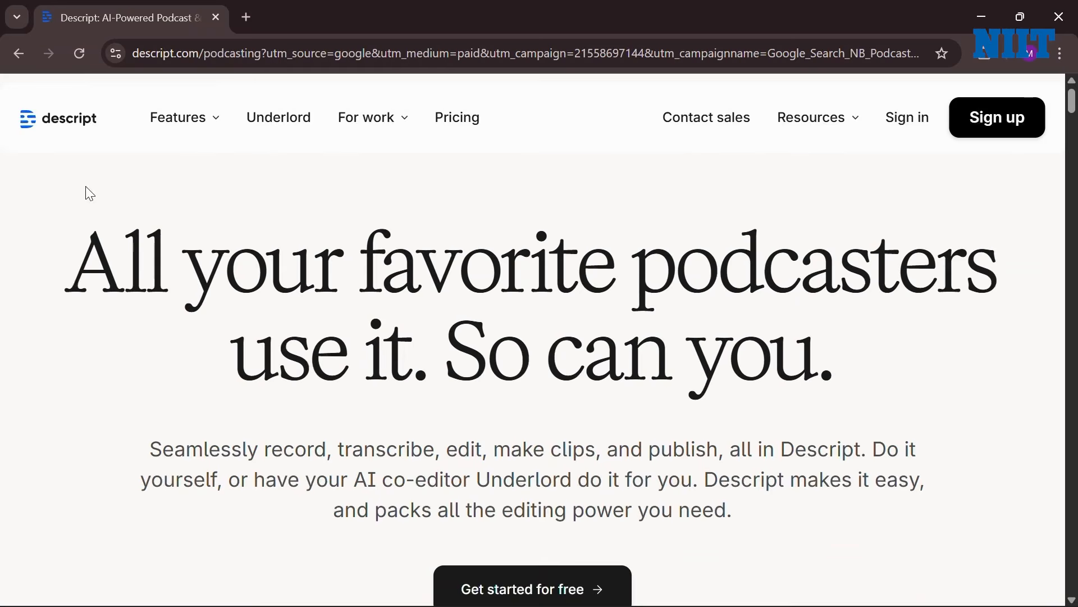
# Step: Open the Descript homepage and review its AI video editing introduction, Underlord demo and customer logos
pyautogui.click(54, 117)
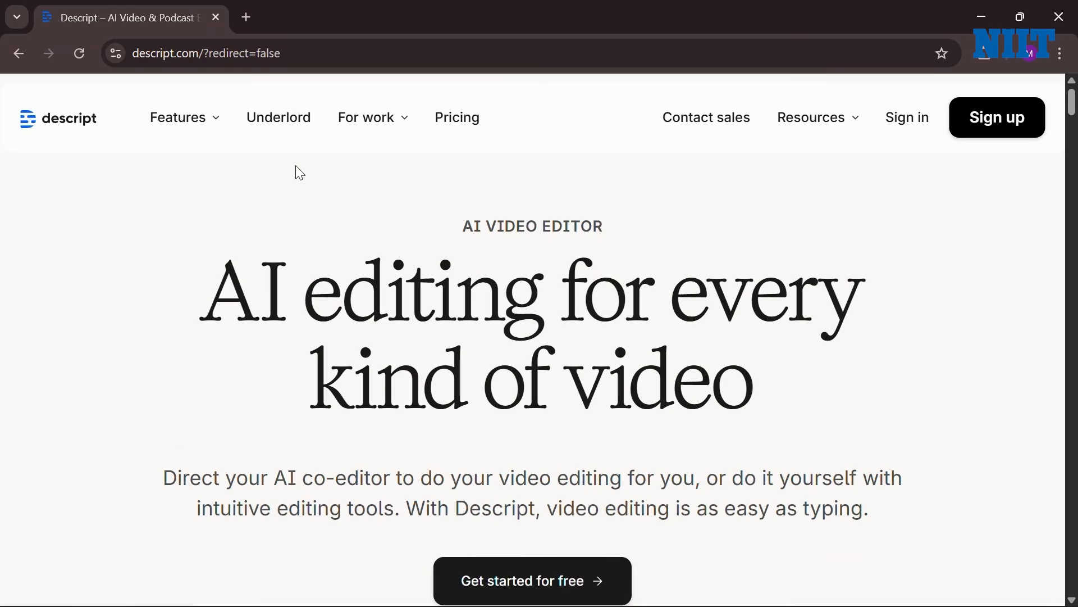
pyautogui.scroll(-3, 265, 305)
pyautogui.moveTo(275, 334); pyautogui.dragTo(704, 364)
pyautogui.click(702, 364)
pyautogui.scroll(-7, 702, 364)
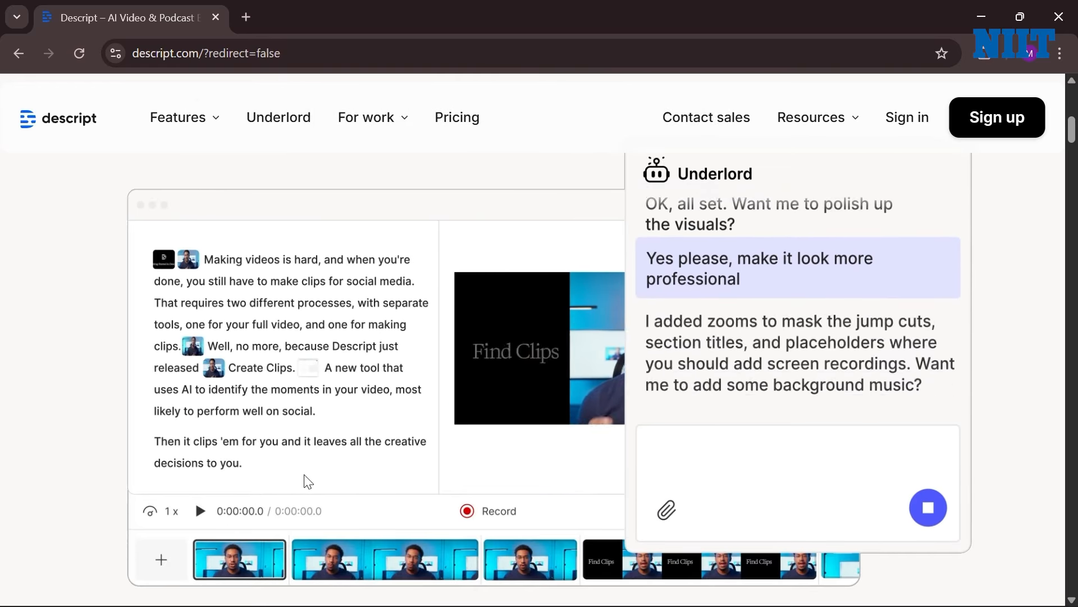
pyautogui.scroll(-2, 450, 295)
pyautogui.scroll(-3, 449, 296)
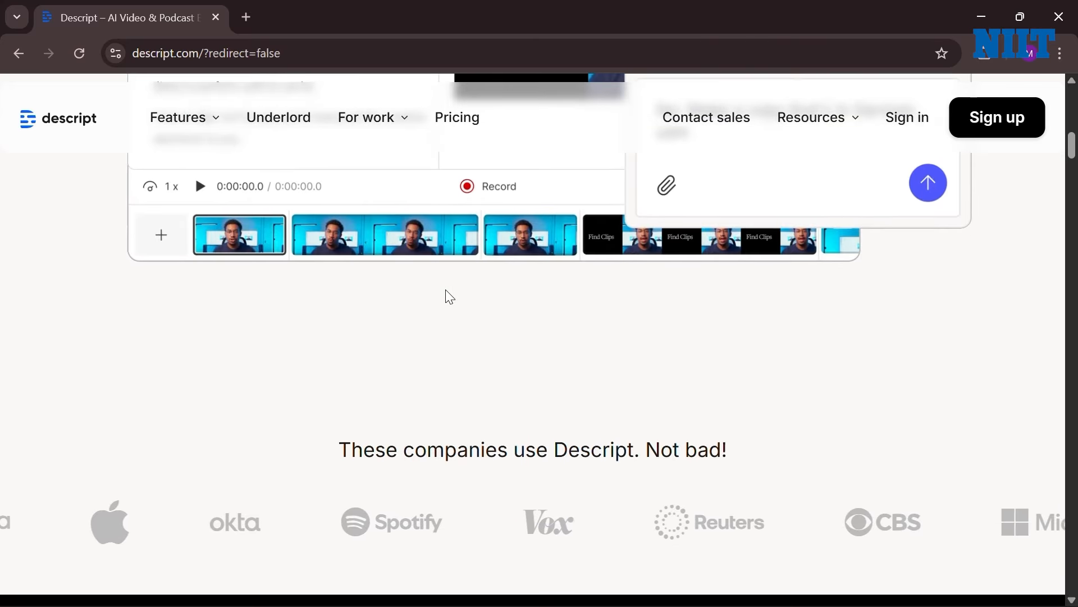
pyautogui.scroll(2, 449, 296)
pyautogui.scroll(3, 449, 296)
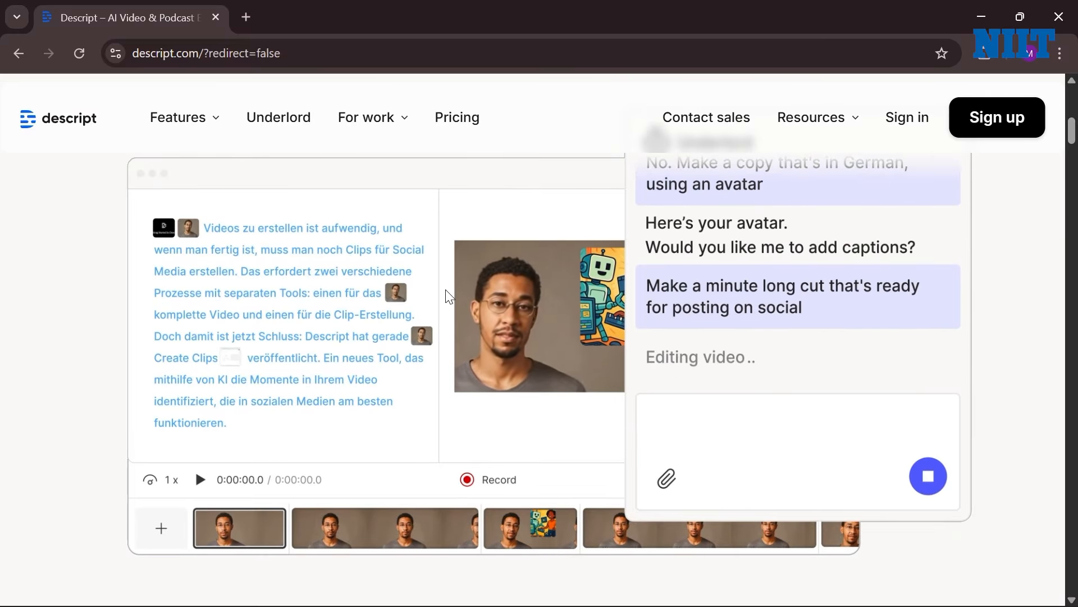
# Step: Switch to the Descript web app window and open the list of recent projects
pyautogui.hotkey('alt', 'Tab')
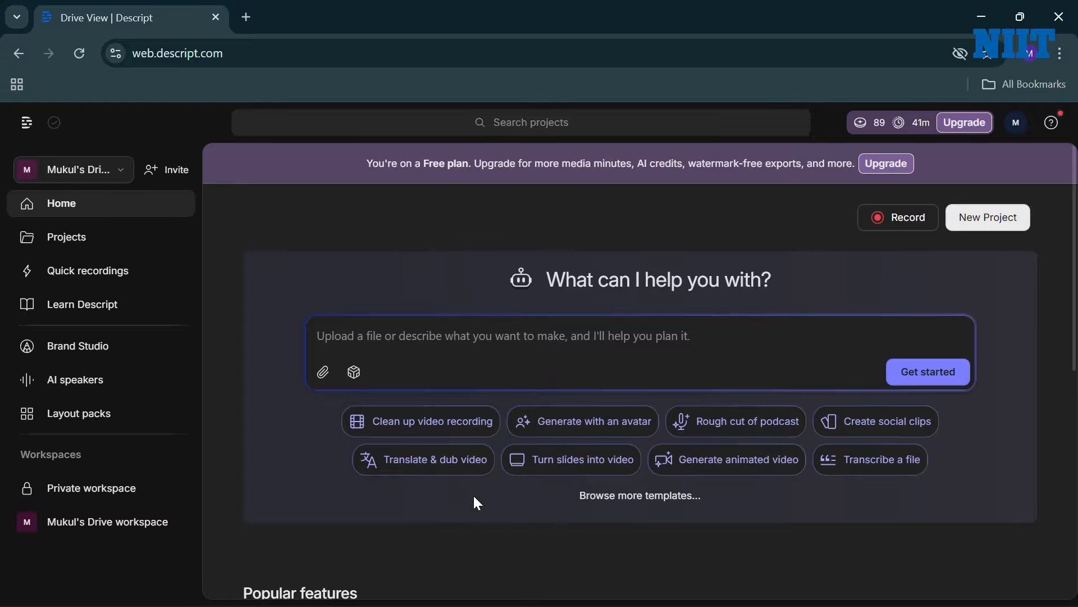
pyautogui.scroll(-5, 473, 494)
pyautogui.click(117, 238)
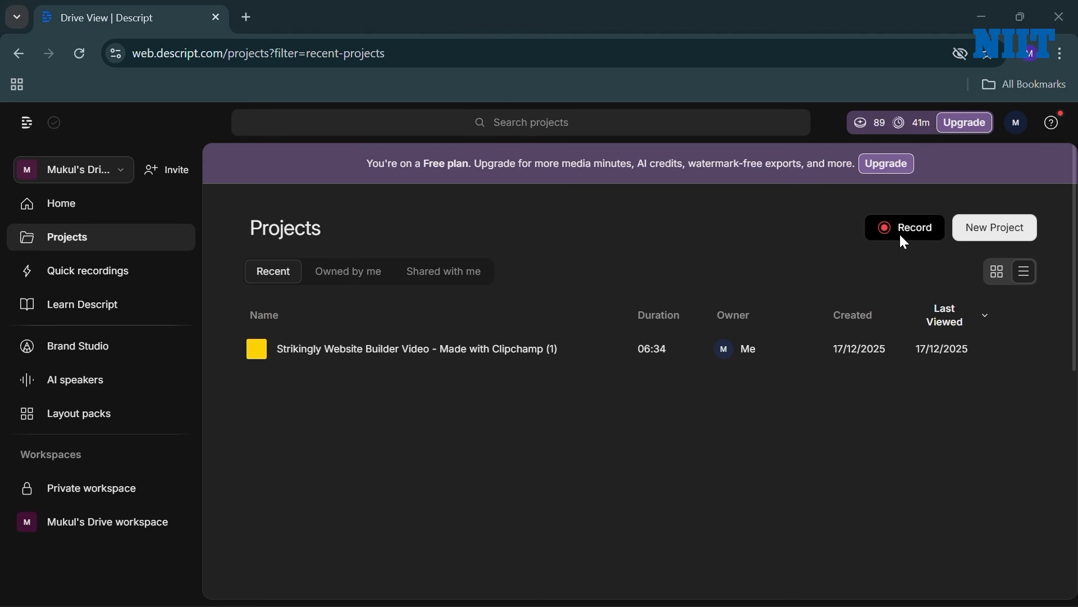
# Step: Show the project types available for a new project and close the list without choosing one
pyautogui.click(962, 228)
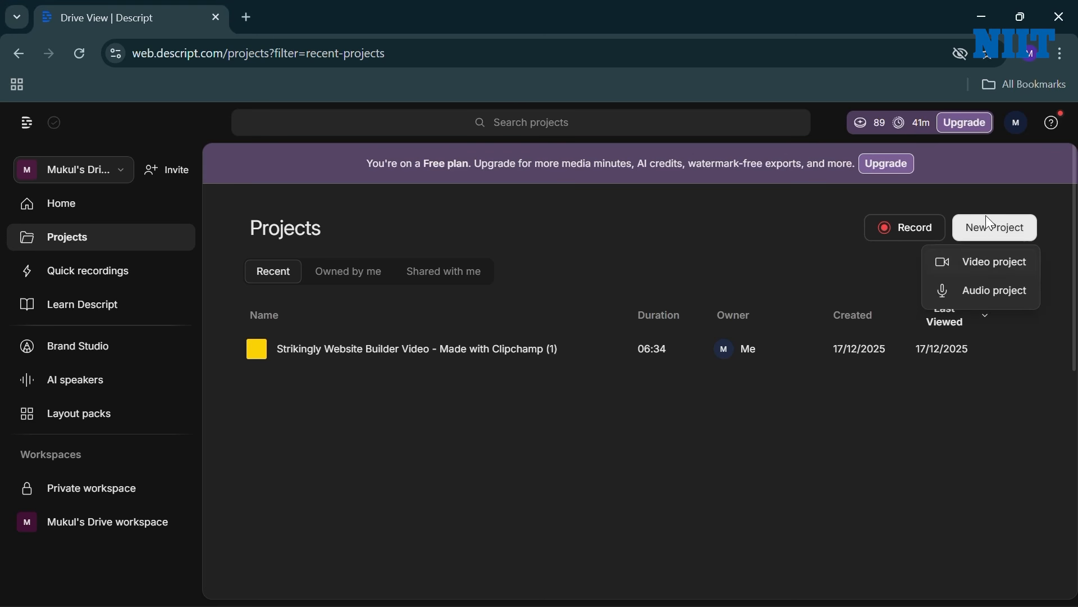
pyautogui.click(900, 224)
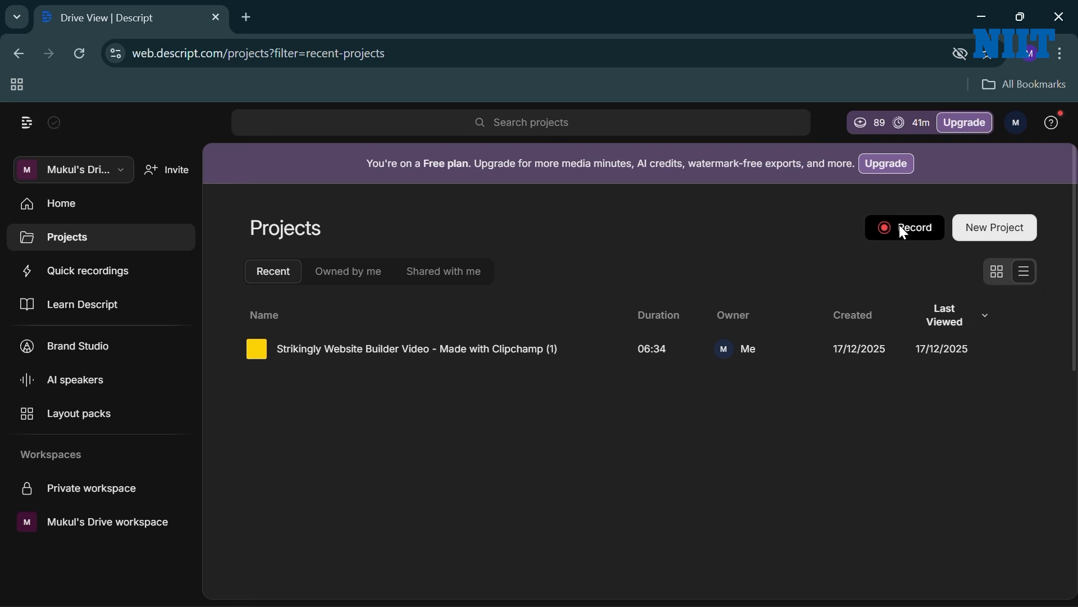
pyautogui.click(901, 230)
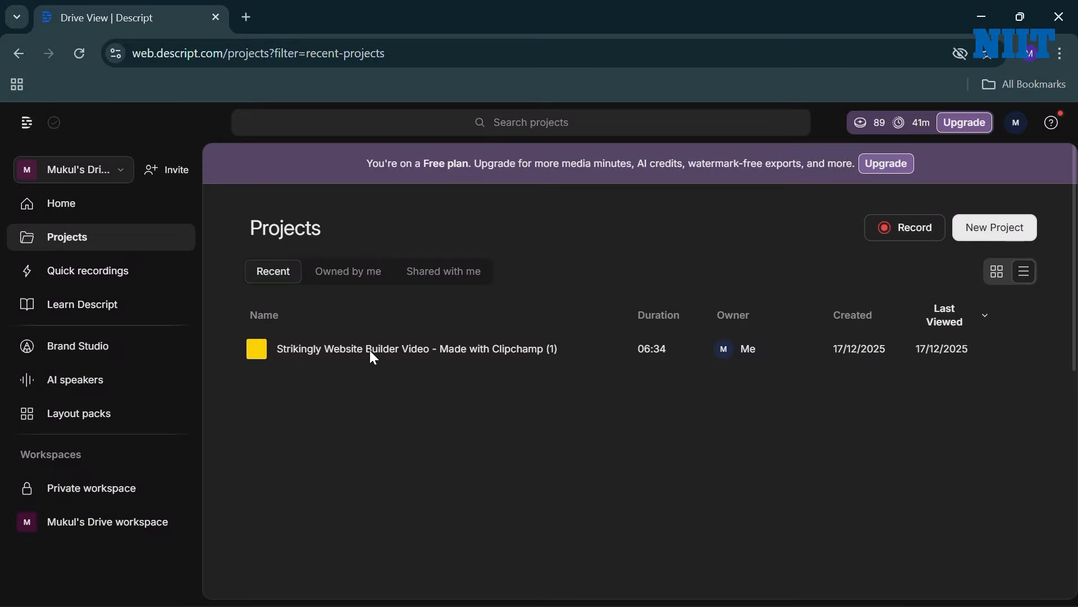
# Step: Open the Learn Descript page and browse its getting started video tutorials
pyautogui.click(75, 302)
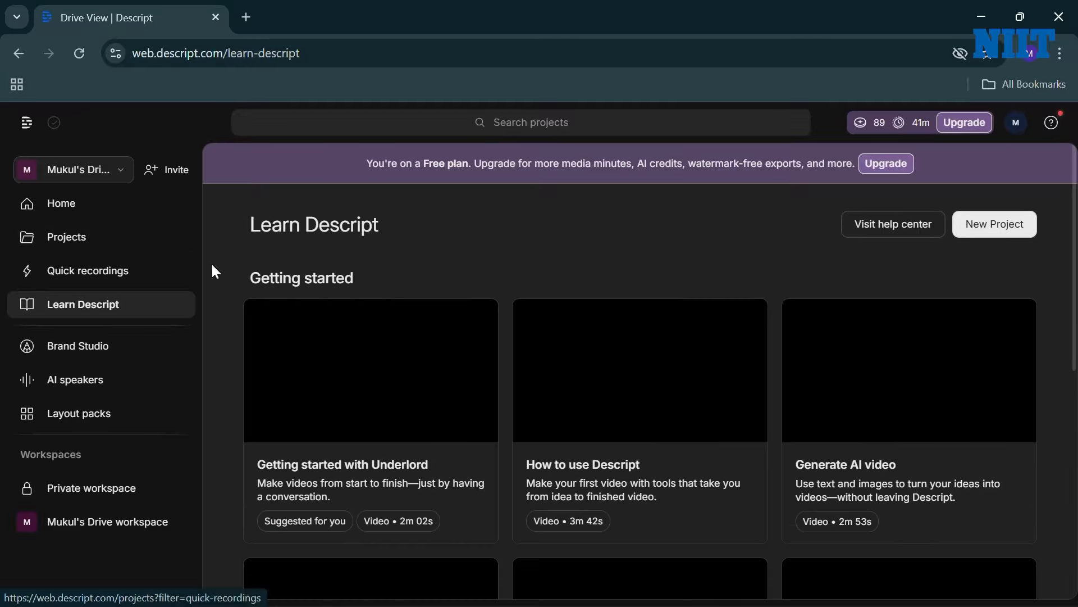
pyautogui.scroll(-10, 545, 259)
pyautogui.scroll(4, 545, 259)
pyautogui.scroll(8, 548, 264)
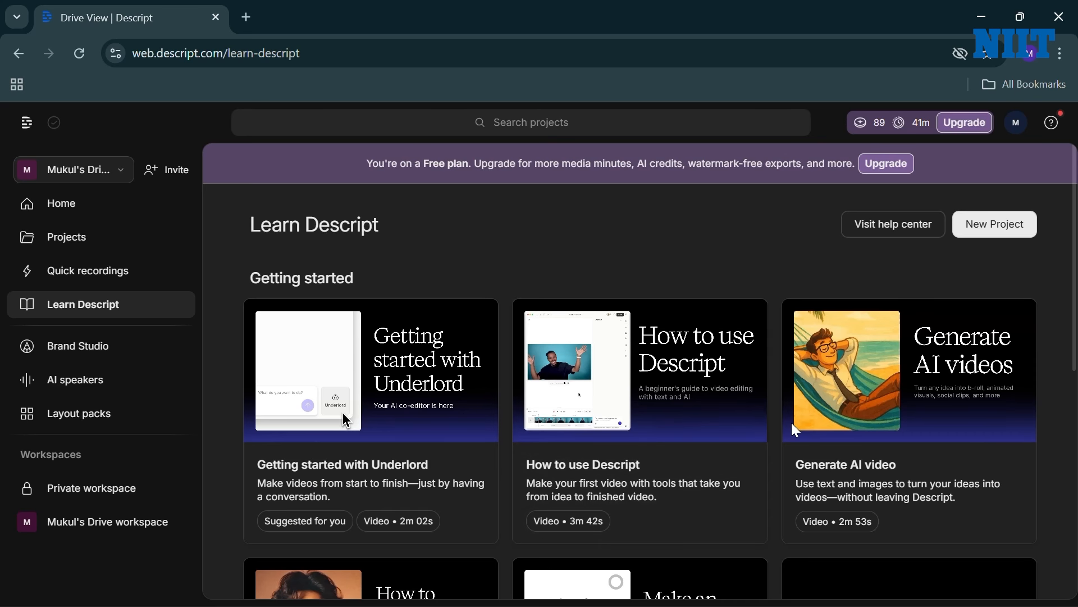
pyautogui.scroll(-10, 755, 428)
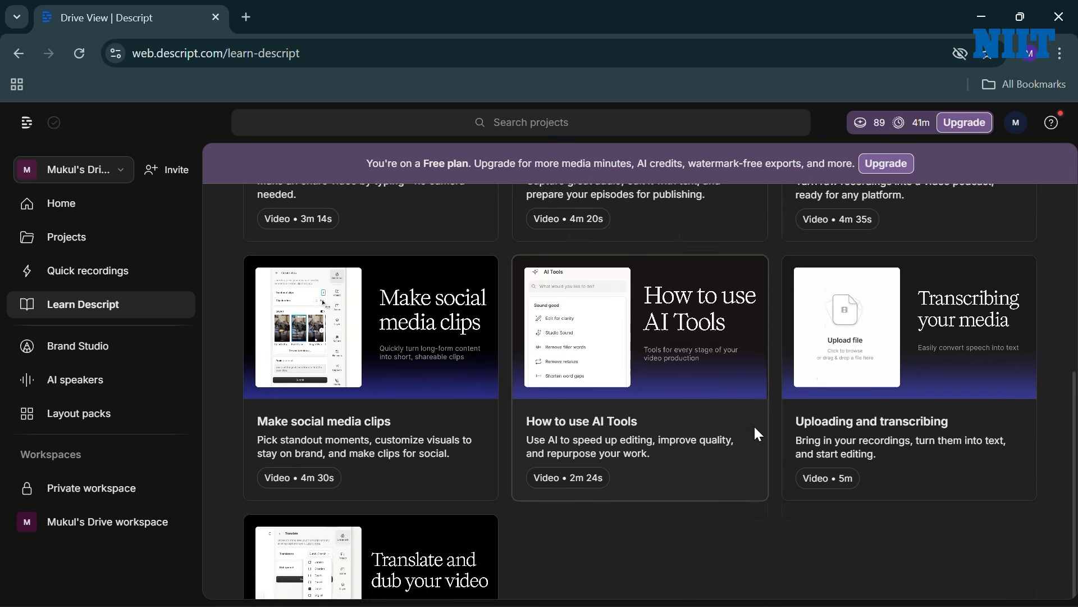
pyautogui.scroll(10, 754, 428)
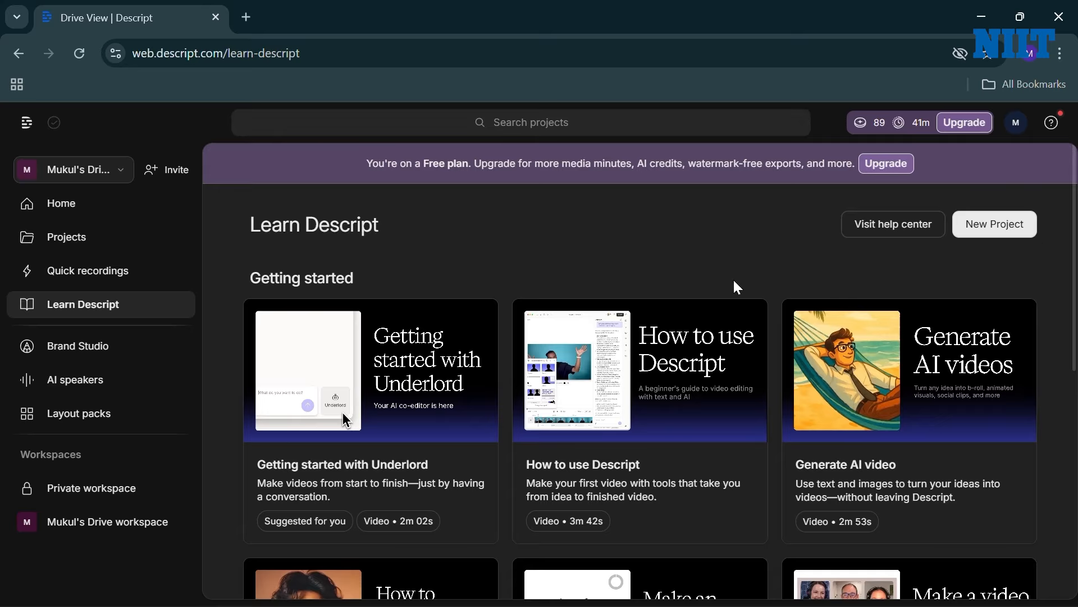
# Step: Create a new video project and upload the "Emergent ai - Made with Clipchamp (1)" video file to it
pyautogui.click(988, 237)
pyautogui.click(984, 261)
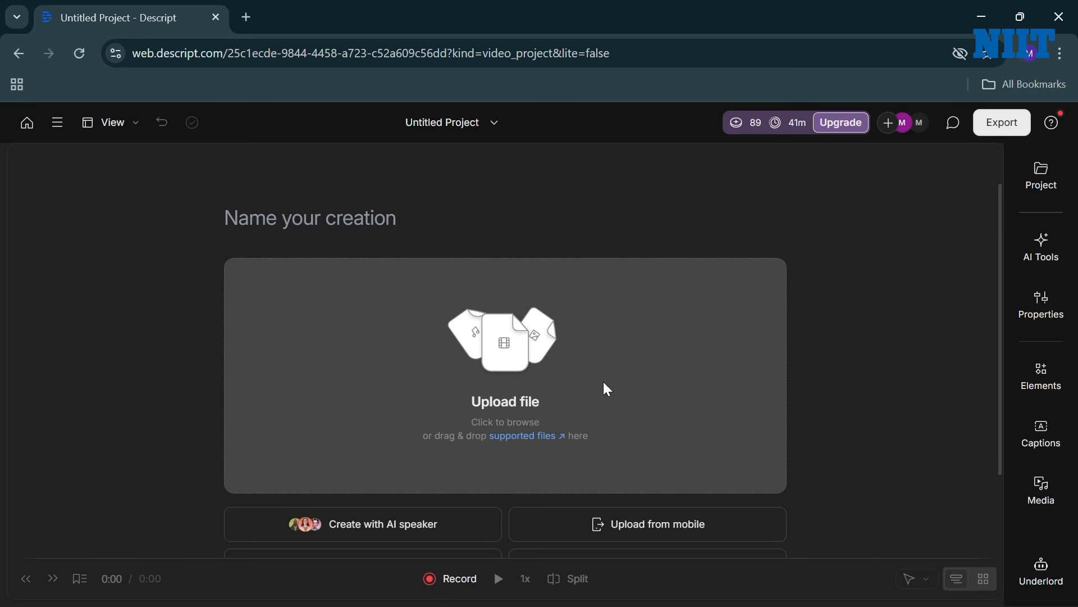
pyautogui.click(558, 370)
pyautogui.click(265, 359)
pyautogui.doubleClick(330, 352)
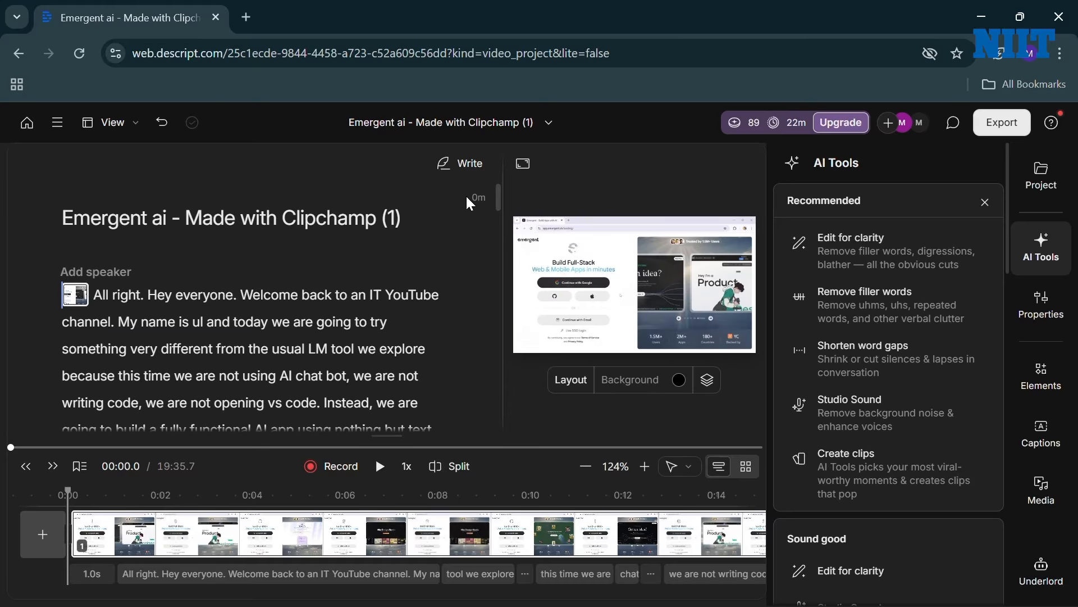
# Step: Review the video's transcript from the opening paragraph down to the passage about public and private mode
pyautogui.scroll(-1, 414, 313)
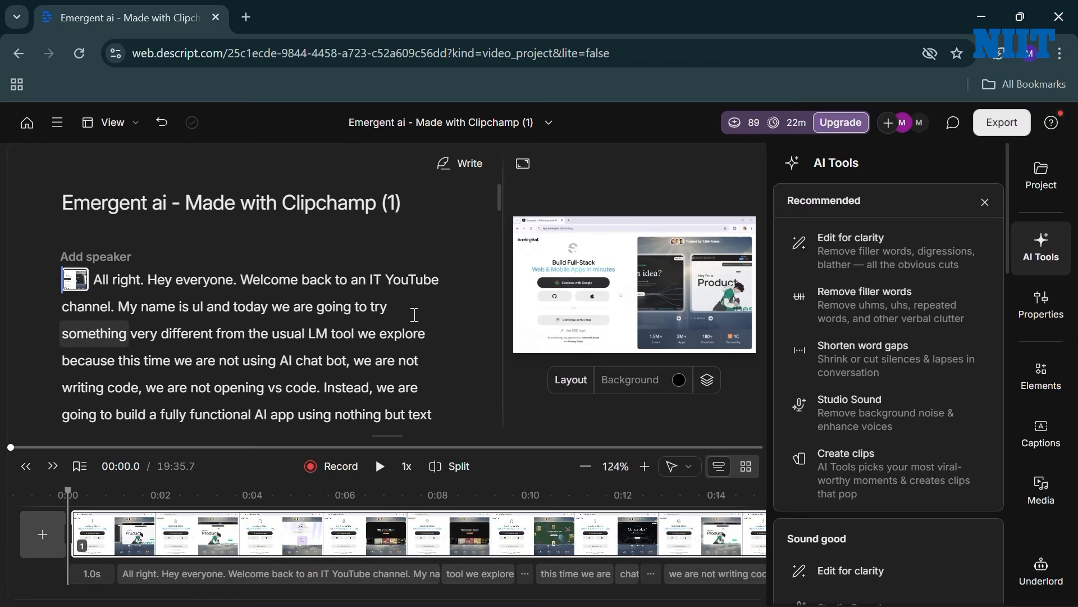
pyautogui.moveTo(113, 222); pyautogui.dragTo(381, 313)
pyautogui.click(380, 313)
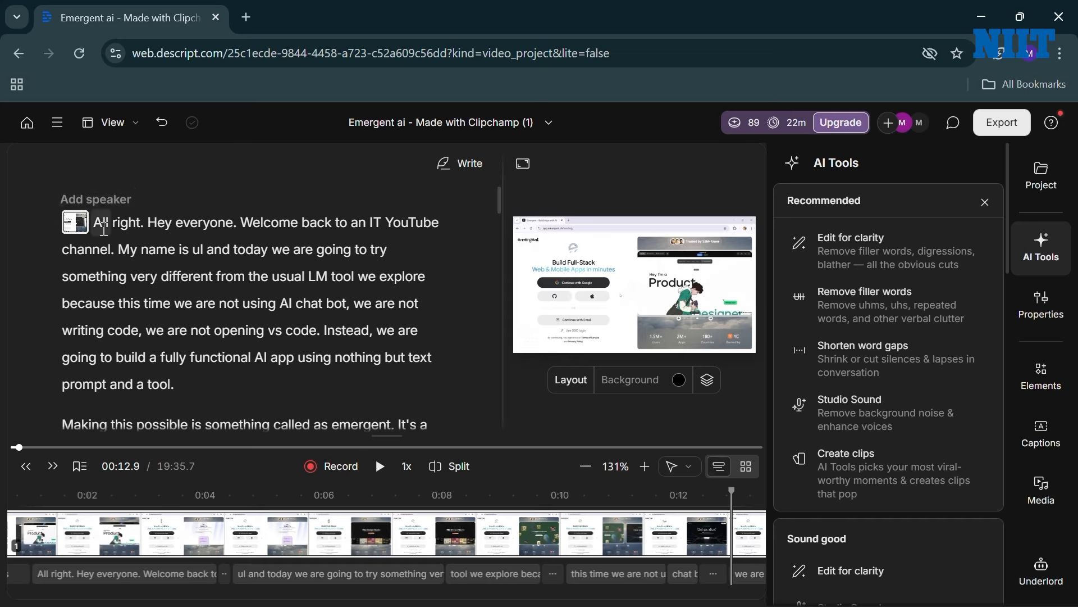
pyautogui.scroll(-15, 100, 219)
pyautogui.scroll(-2, 138, 270)
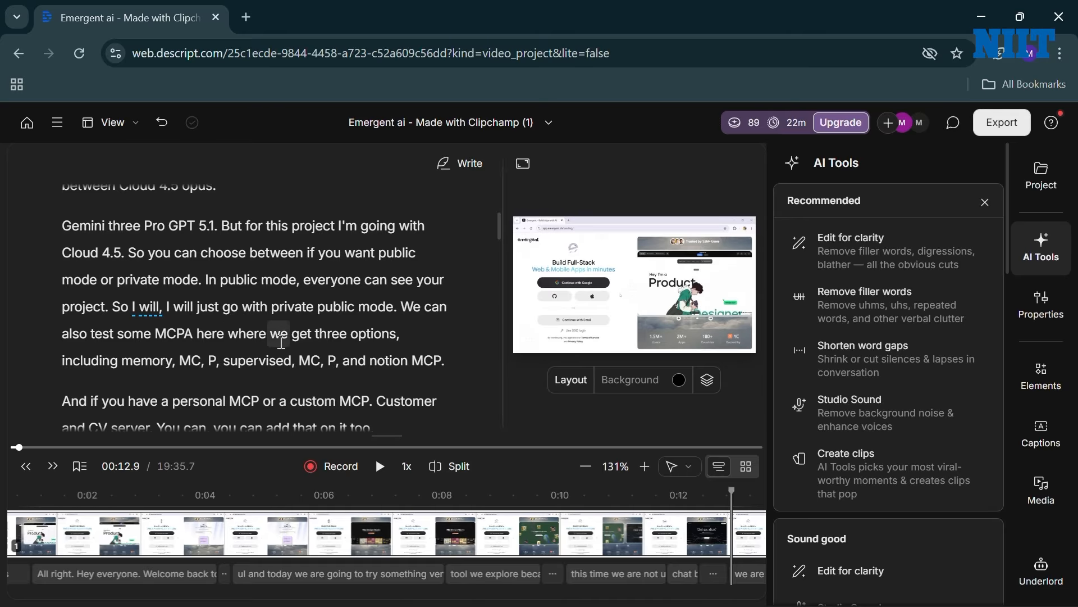
# Step: Delete "Cloud 4.5. So you can choose between" from the transcript, and undo the deletion
pyautogui.moveTo(79, 255); pyautogui.dragTo(309, 263)
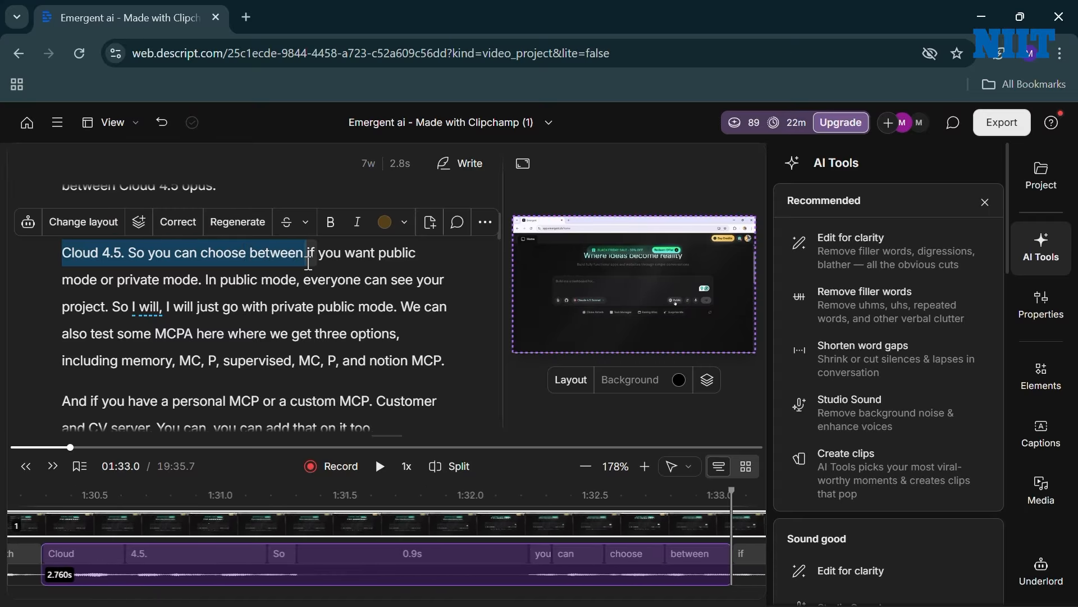
pyautogui.press('BackSpace')
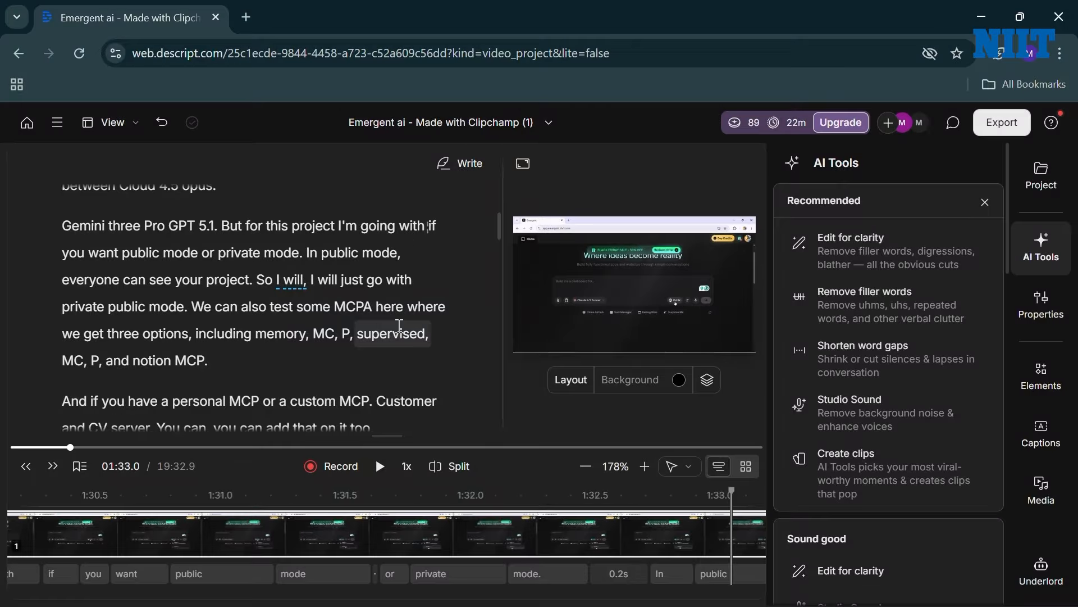
pyautogui.scroll(1, 400, 325)
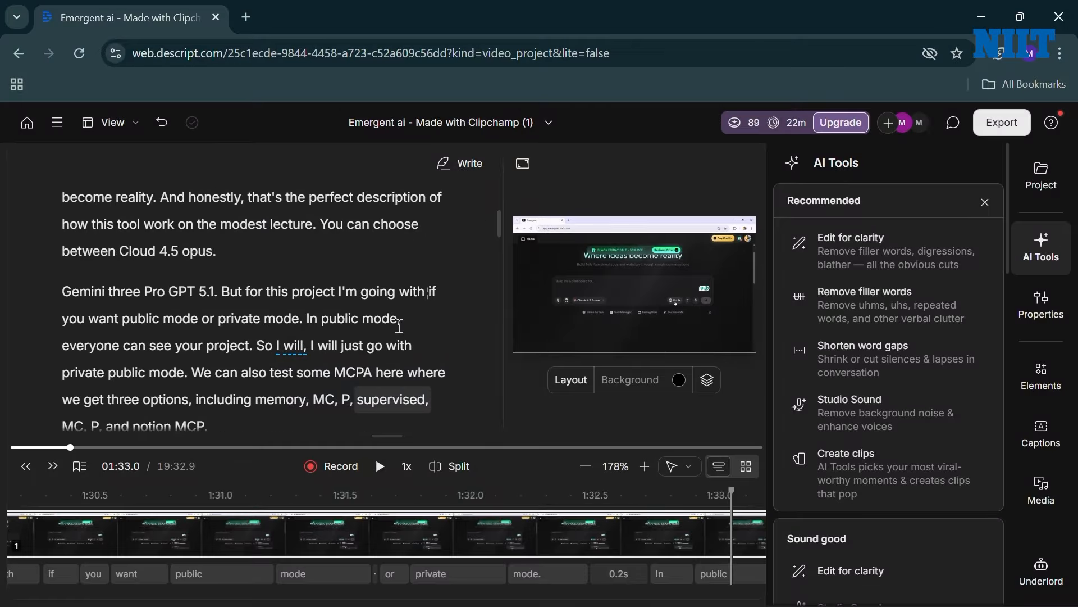
pyautogui.hotkey('ctrl', 'z')
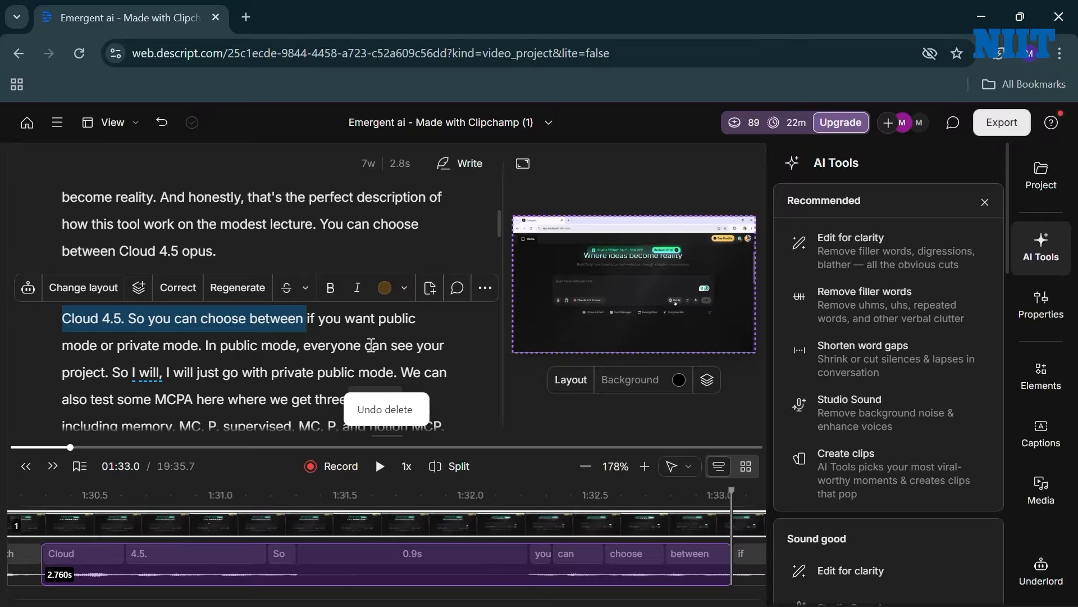
# Step: Place the playhead before "private" in the transcript and look through the surrounding timeline
pyautogui.click(272, 372)
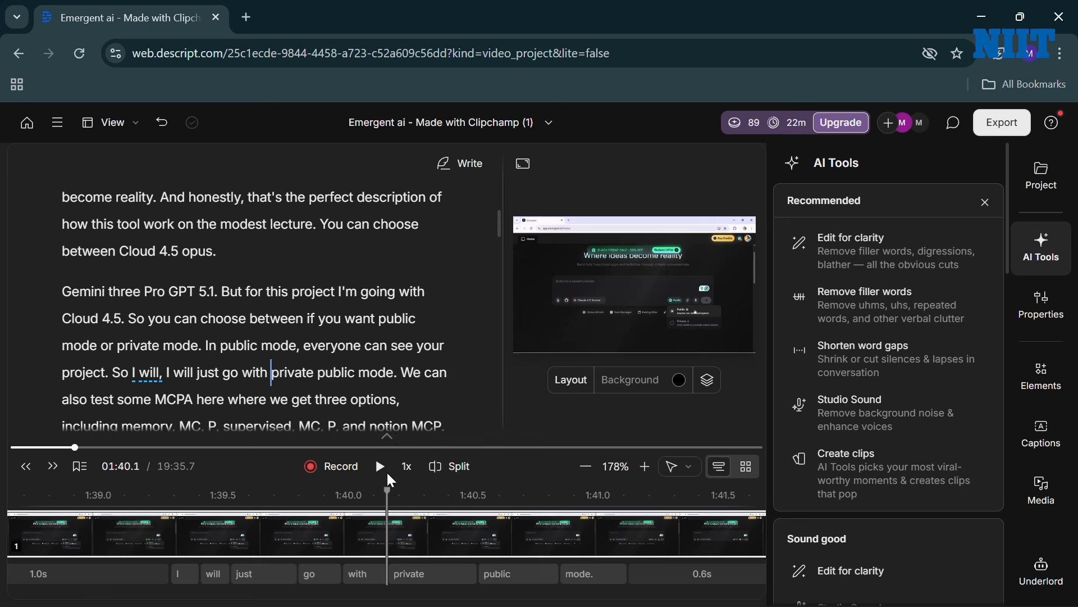
pyautogui.moveTo(392, 414)
pyautogui.mouseDown()
pyautogui.moveTo(382, 387)
pyautogui.moveTo(385, 411)
pyautogui.mouseUp()
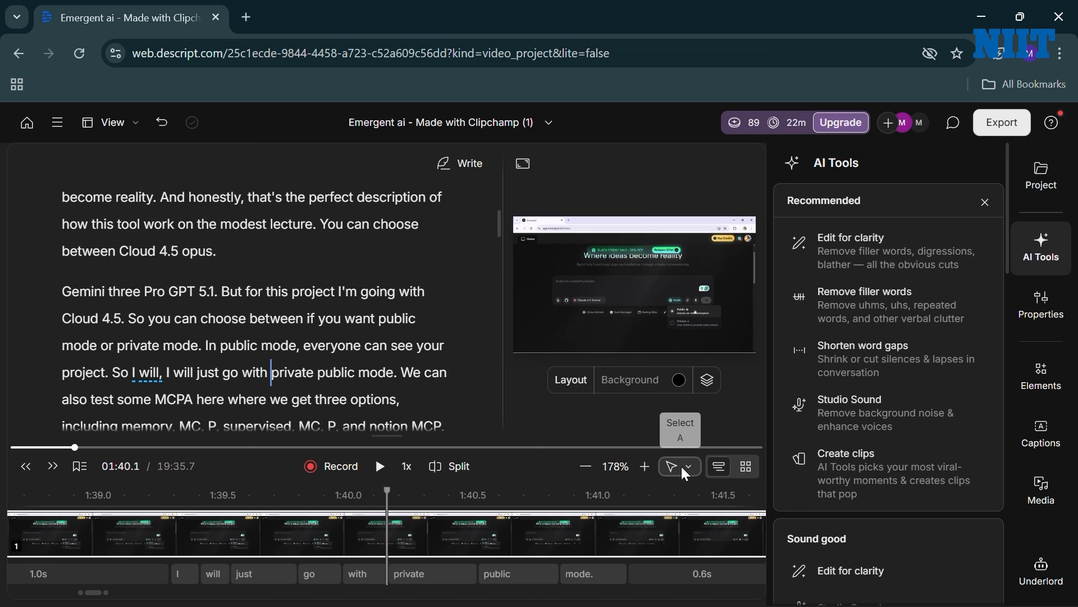
pyautogui.hscroll(5, 551, 533)
pyautogui.hscroll(5, 551, 533)
pyautogui.hscroll(-15, 550, 533)
pyautogui.hscroll(5, 550, 534)
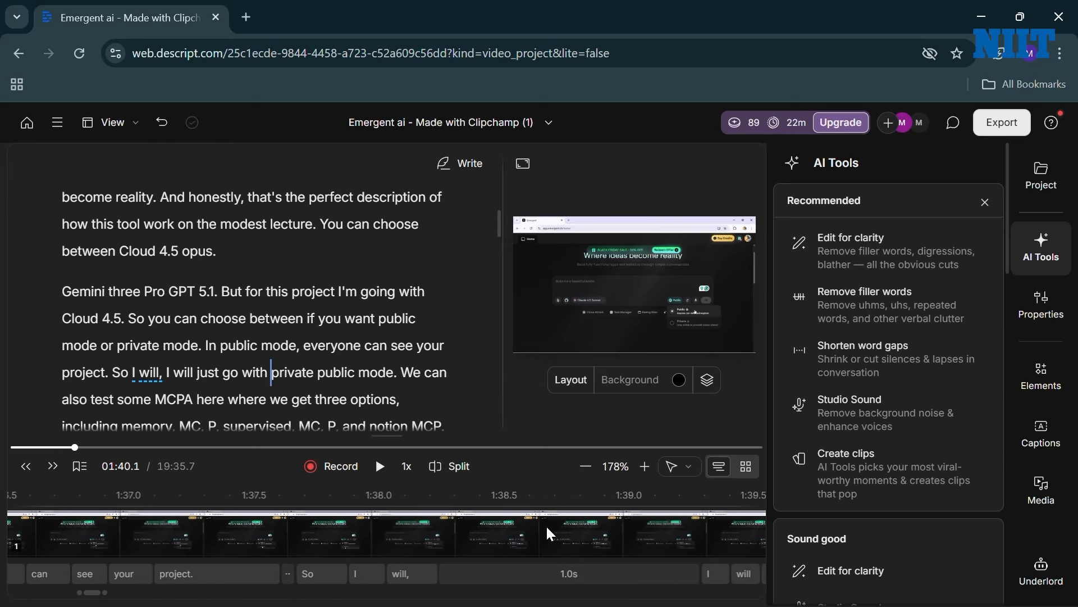
pyautogui.click(618, 549)
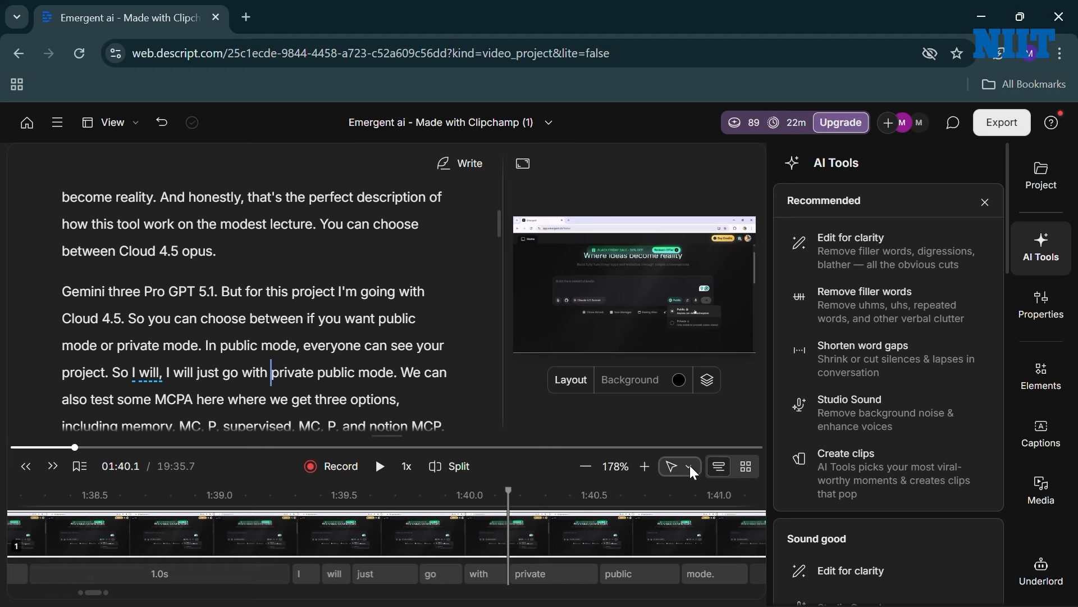
# Step: Split the timeline clip with the Blade tool before "go" and after "with", and undo the splits
pyautogui.click(690, 467)
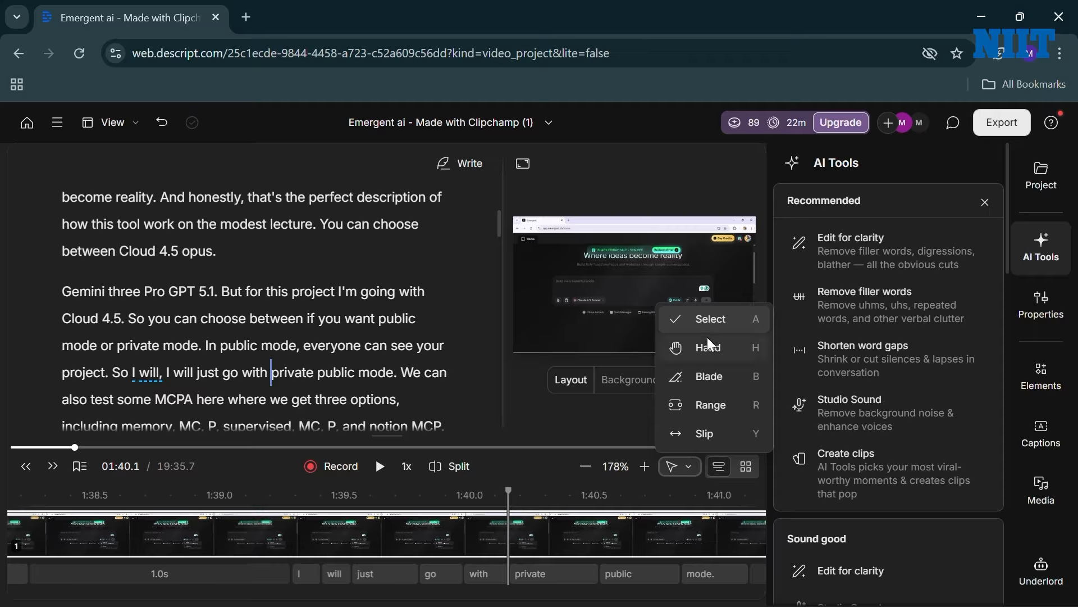
pyautogui.click(700, 376)
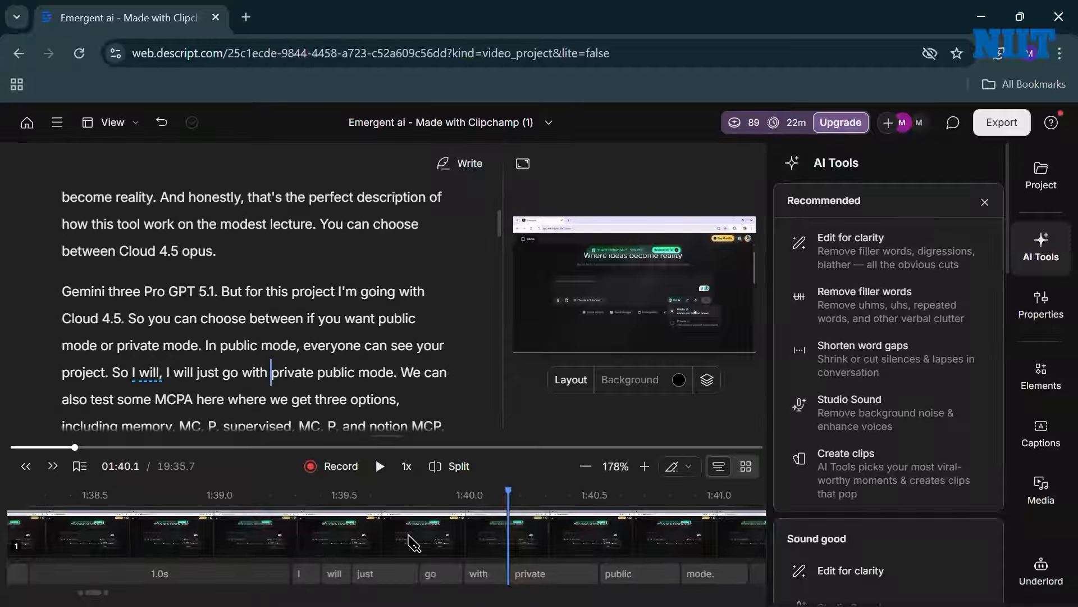
pyautogui.click(414, 542)
pyautogui.click(525, 543)
pyautogui.click(518, 544)
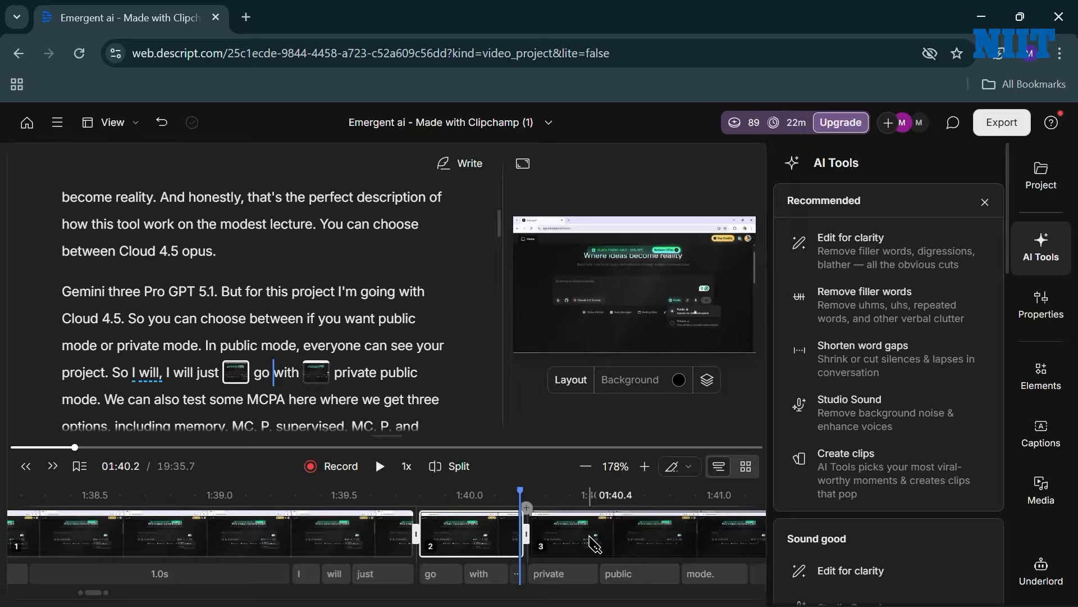
pyautogui.hotkey('ctrl', 'z')
pyautogui.hotkey('ctrl', 'z')
# Step: Use the Slip tool to move the boundary between the third and fourth clips to about 1:40.0
pyautogui.click(692, 472)
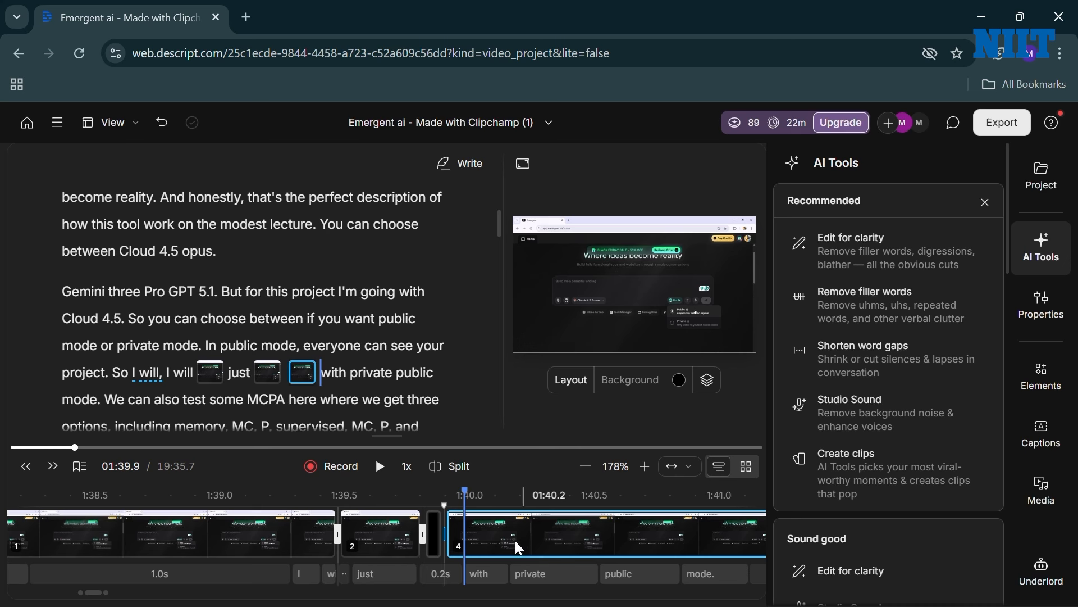
pyautogui.moveTo(444, 503); pyautogui.dragTo(524, 501)
pyautogui.moveTo(503, 505); pyautogui.dragTo(472, 496)
# Step: Switch to the Hand tool and pan along the timeline around the split clips
pyautogui.click(690, 473)
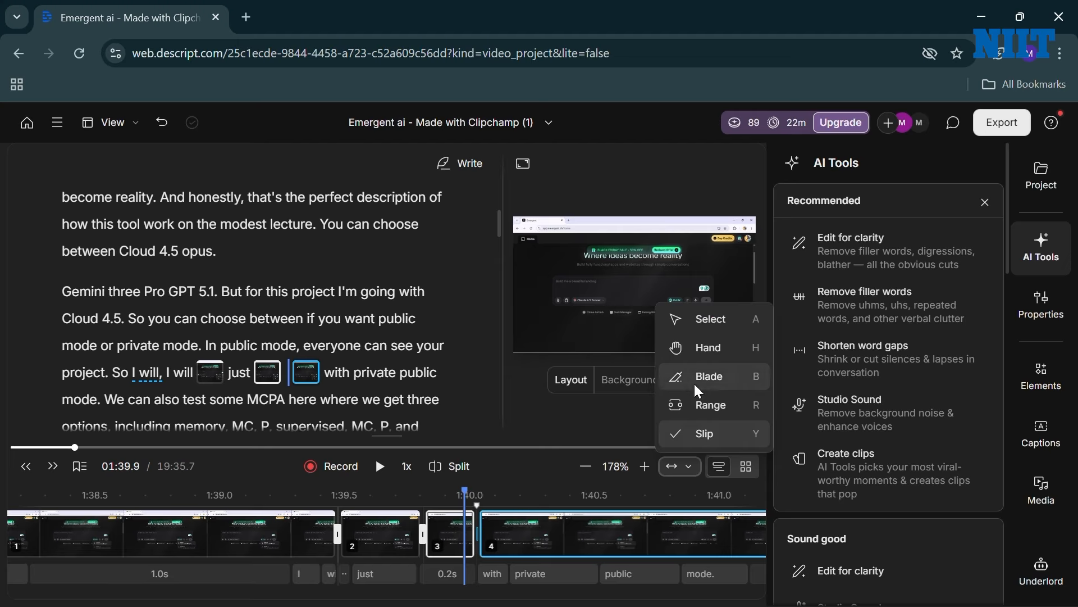
pyautogui.click(698, 350)
pyautogui.hscroll(2, 539, 541)
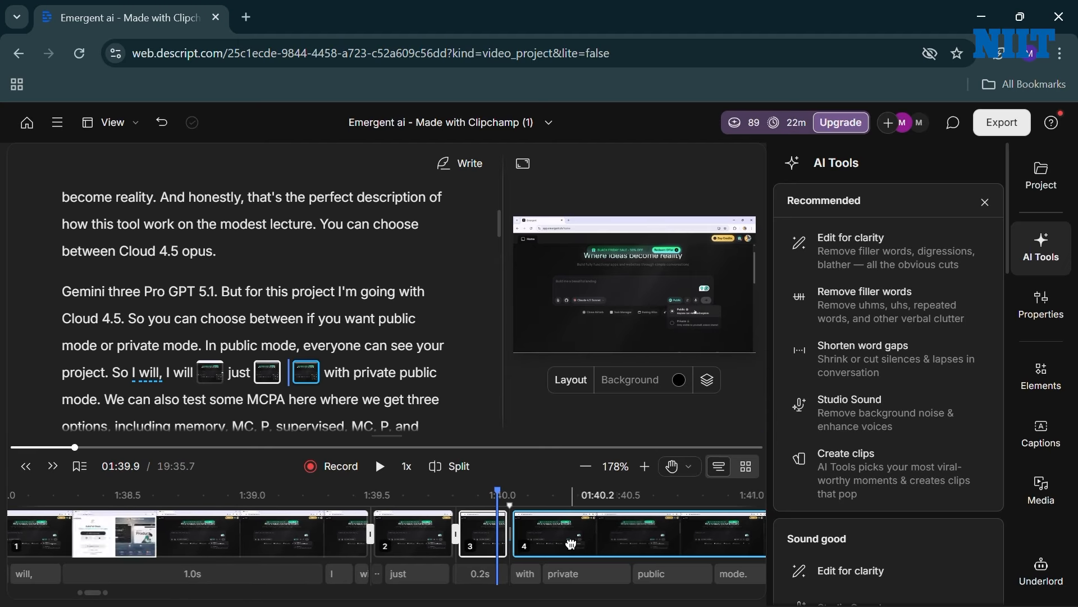
# Step: Look through the playback speed options for the video without changing the 1x speed
pyautogui.hscroll(-5, 569, 539)
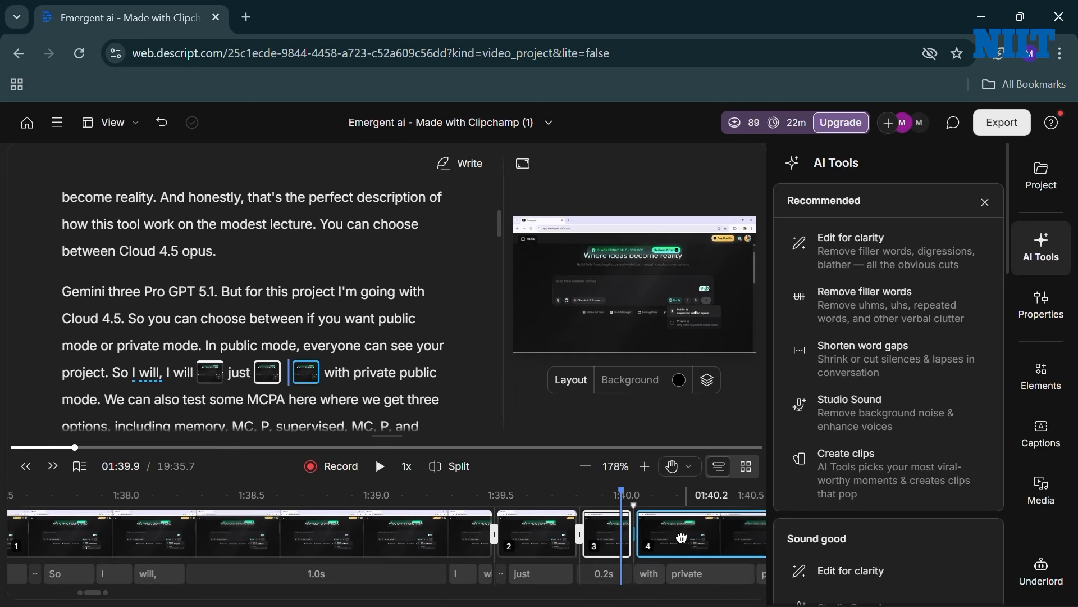
pyautogui.click(407, 466)
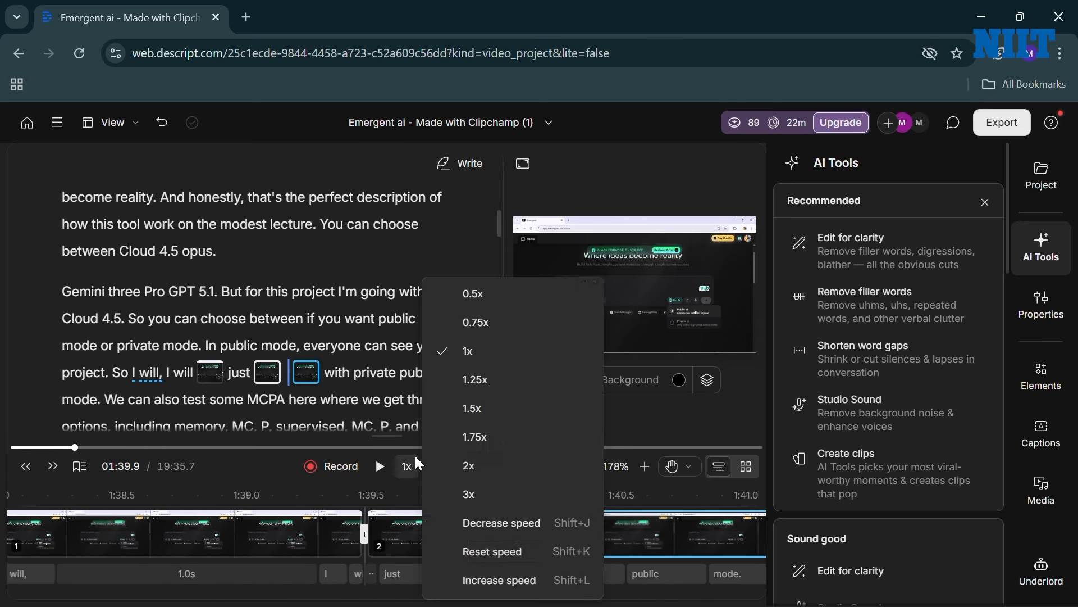
pyautogui.click(245, 465)
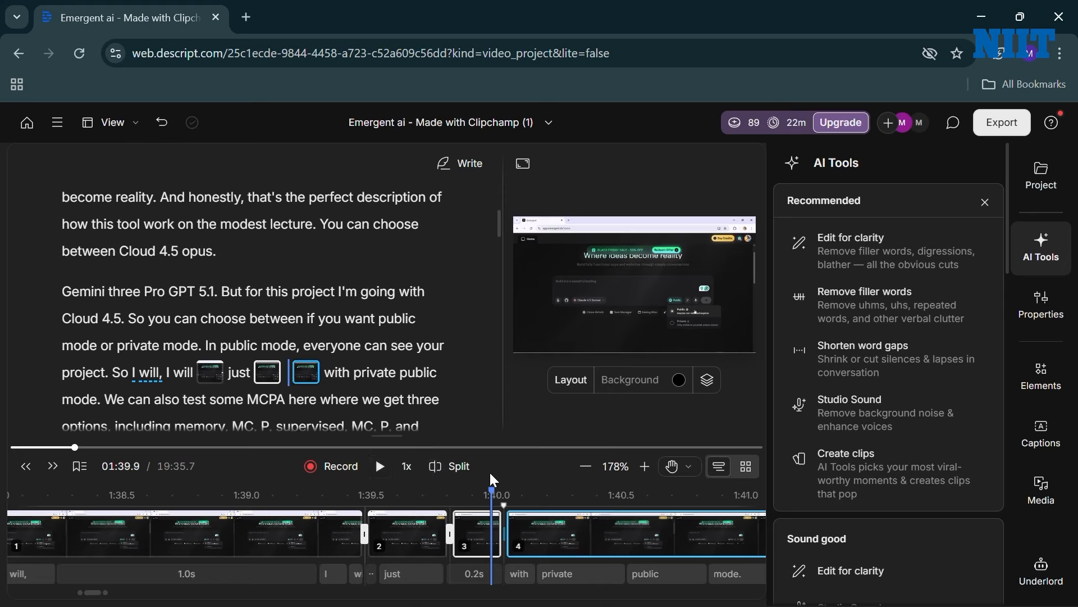
pyautogui.click(415, 470)
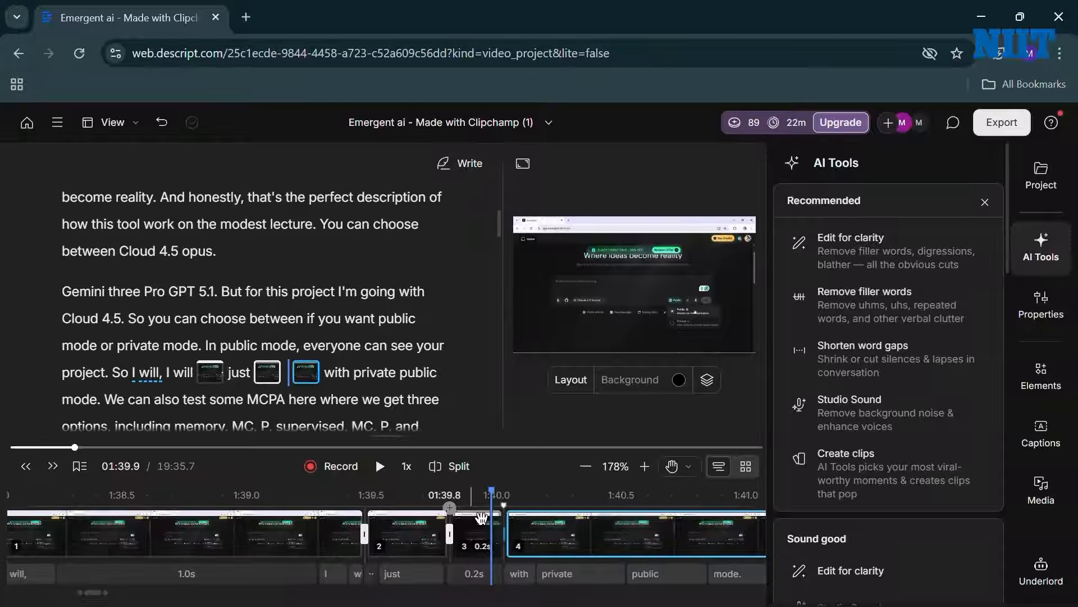
# Step: Select the transcript passage from "tool work" to "everyone", and replace the selection with a text cursor before "public" in "if you want public"
pyautogui.click(129, 224)
pyautogui.keyDown('shift'); pyautogui.click(360, 345); pyautogui.keyUp('shift')
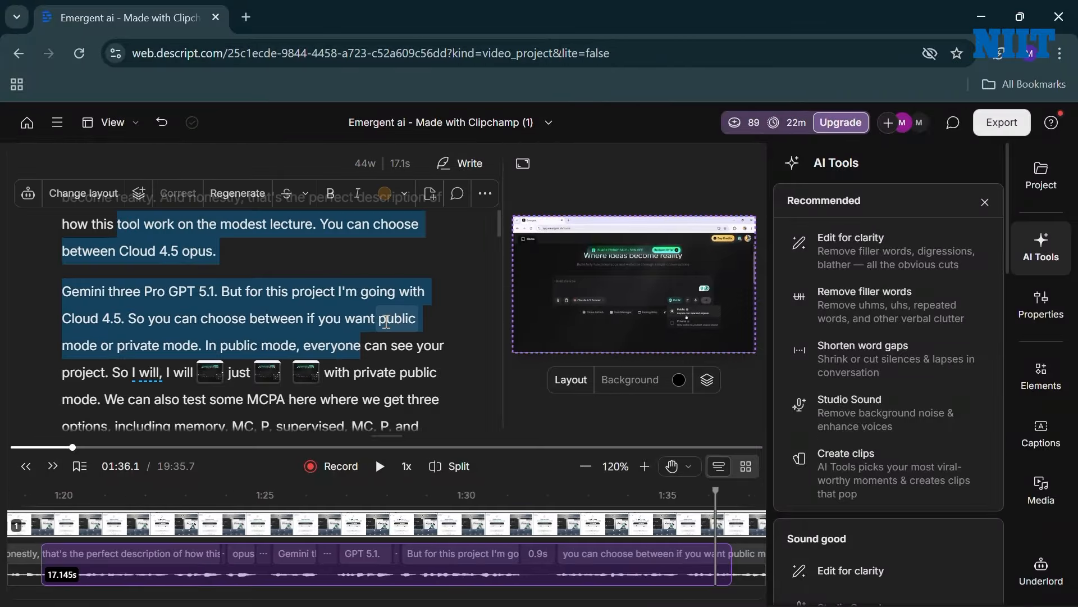
pyautogui.click(386, 321)
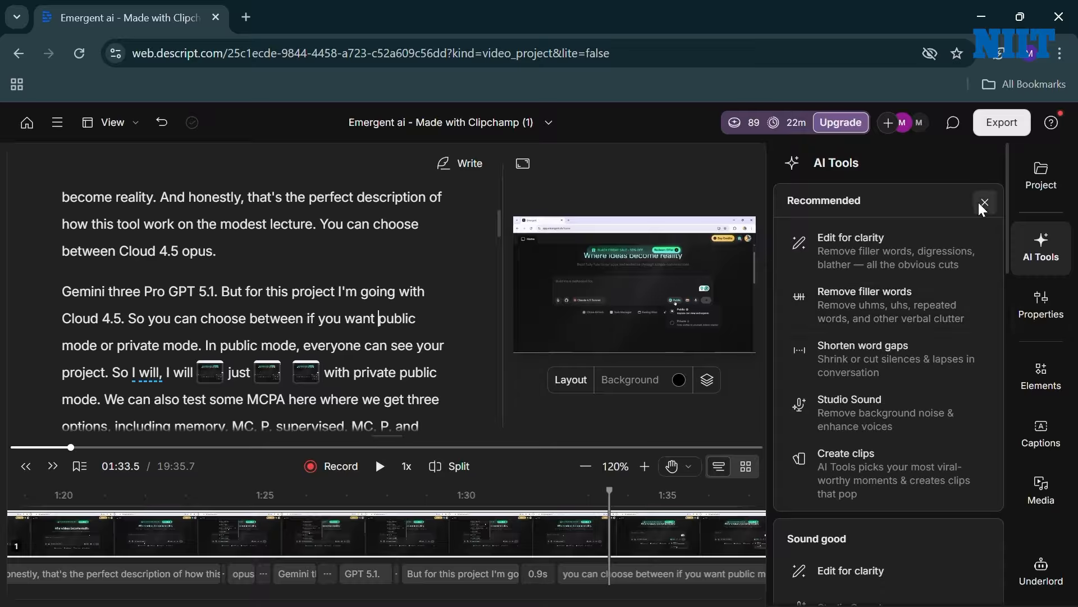
# Step: Review the project files, the scene properties and the elements library, from shapes and placeholders to overlays and frames
pyautogui.click(1036, 188)
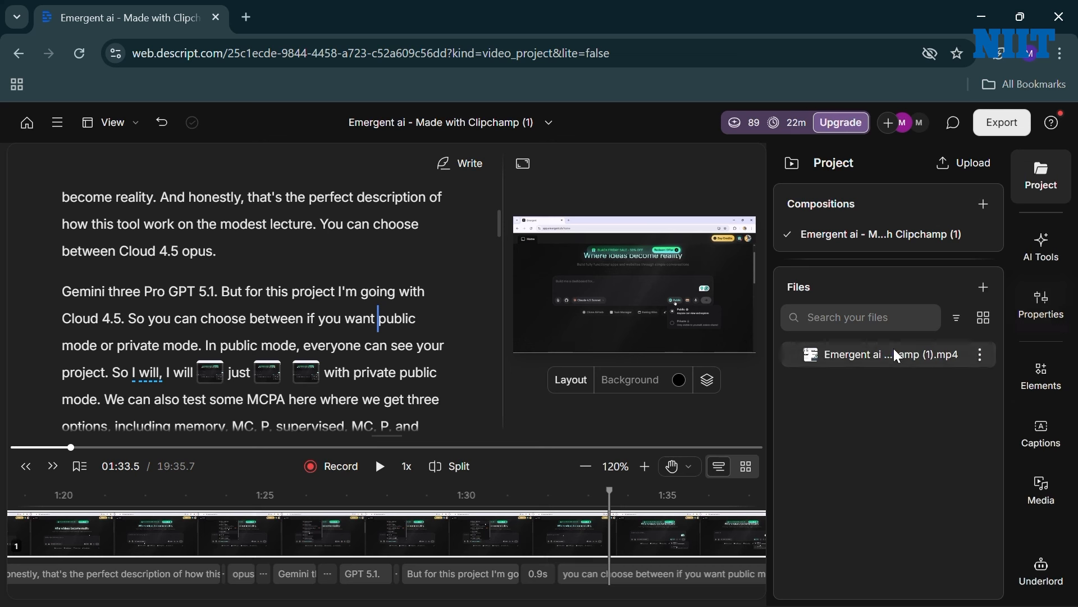
pyautogui.click(1019, 315)
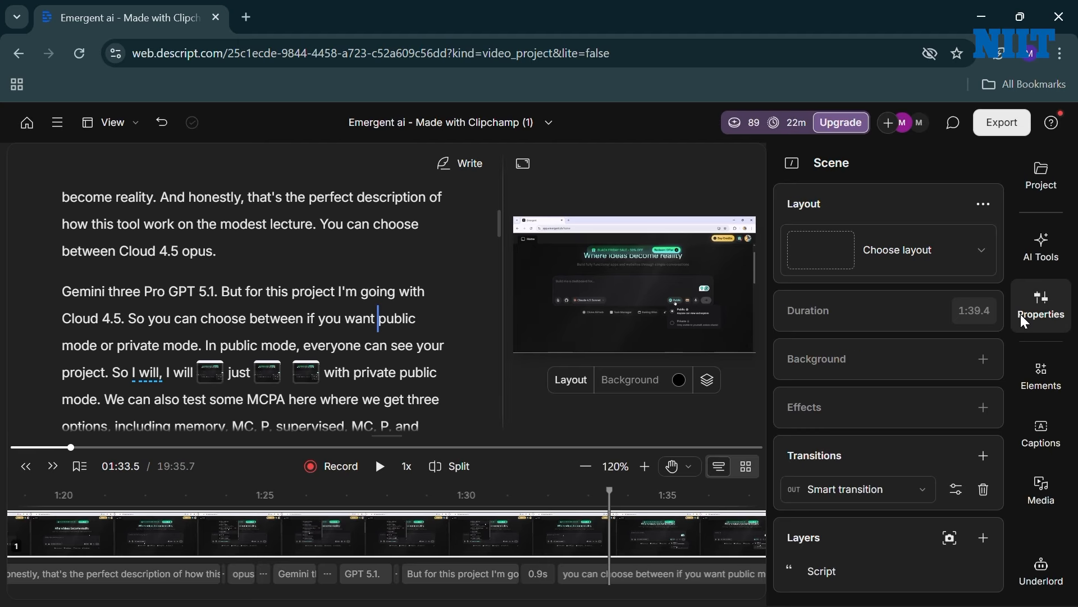
pyautogui.click(1027, 366)
pyautogui.scroll(-7, 913, 386)
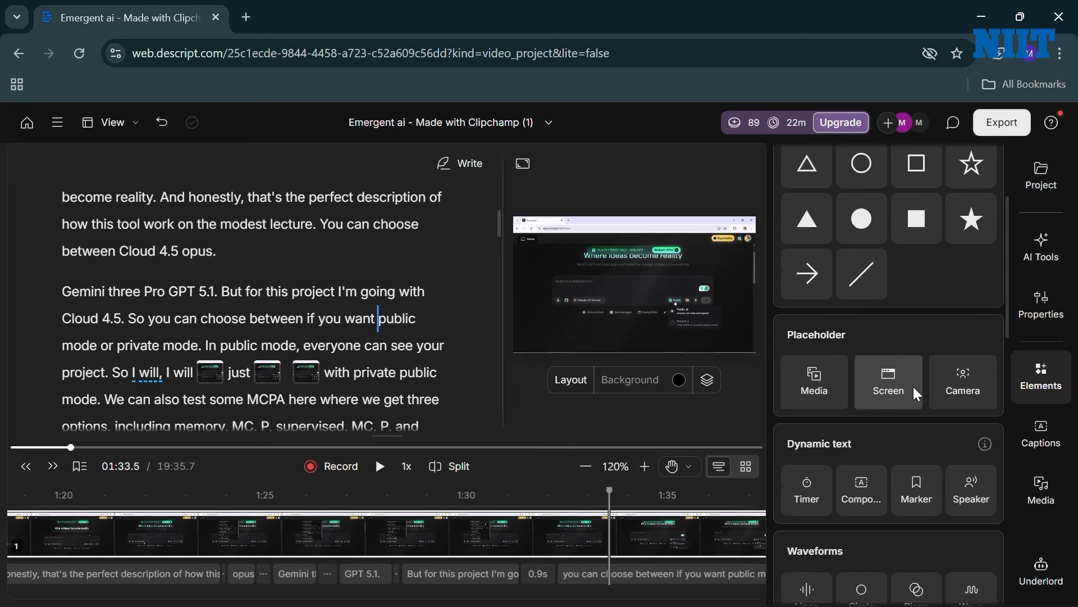
pyautogui.scroll(-10, 913, 387)
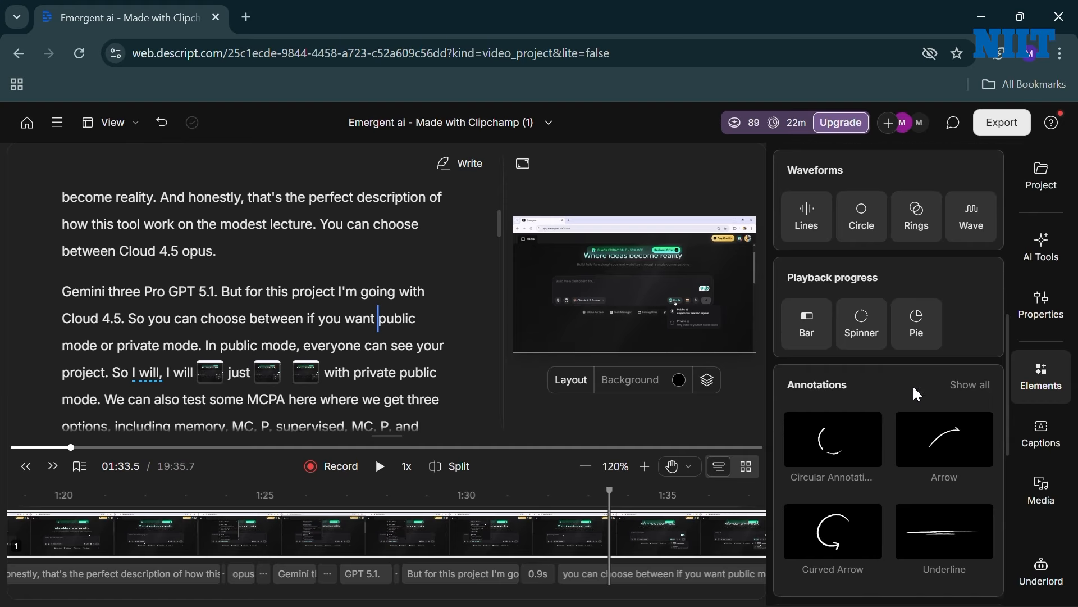
pyautogui.scroll(-3, 898, 541)
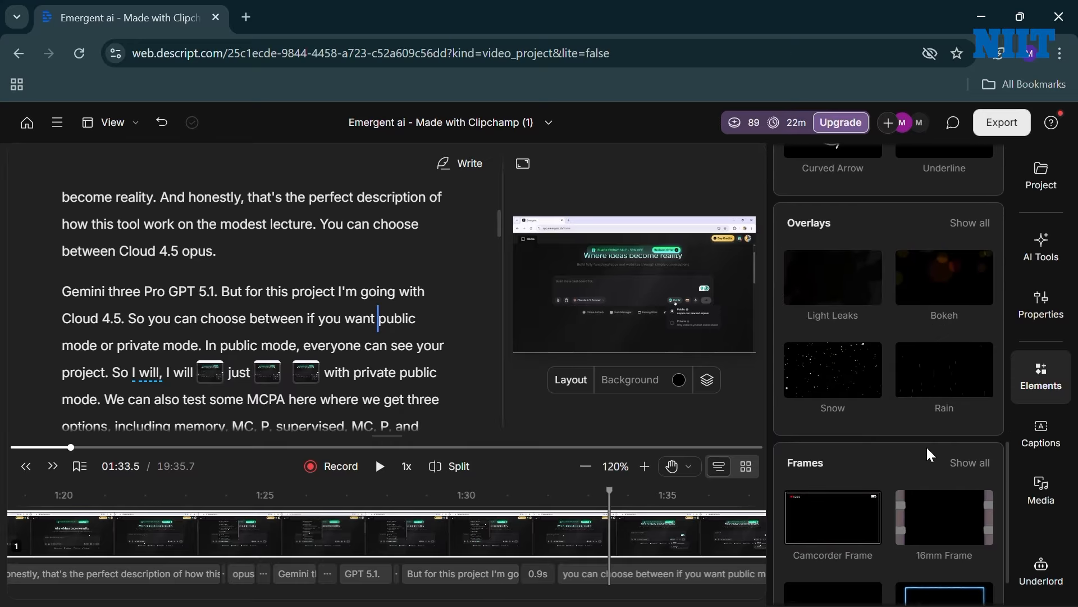
pyautogui.scroll(-2, 926, 446)
# Step: Review the available caption styles and the stock media library, including videos, GIFs, images, stickers and backgrounds
pyautogui.click(1035, 417)
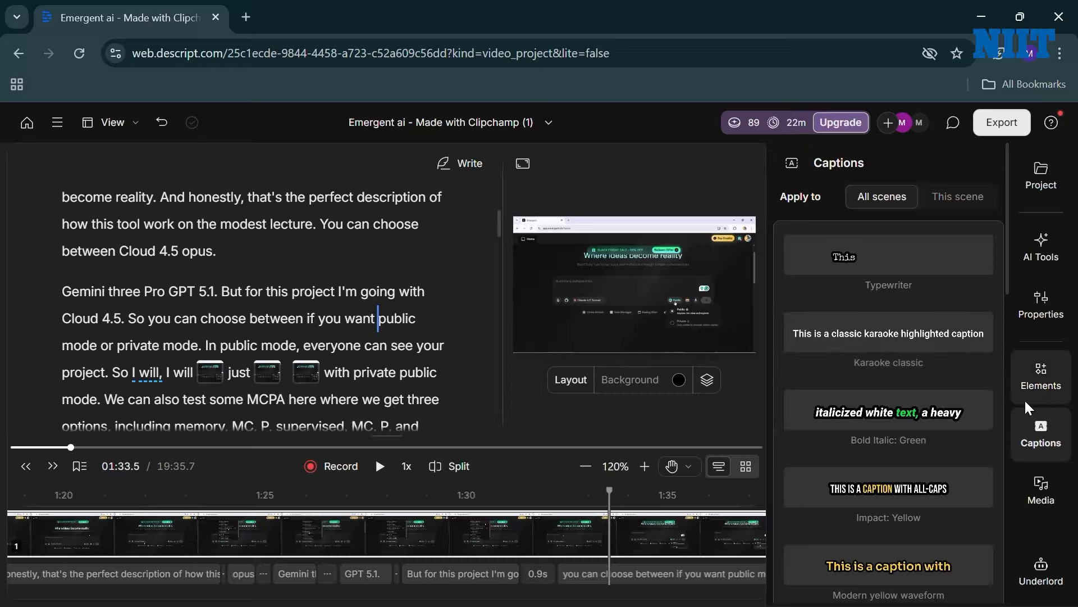
pyautogui.click(1029, 484)
pyautogui.scroll(-3, 909, 478)
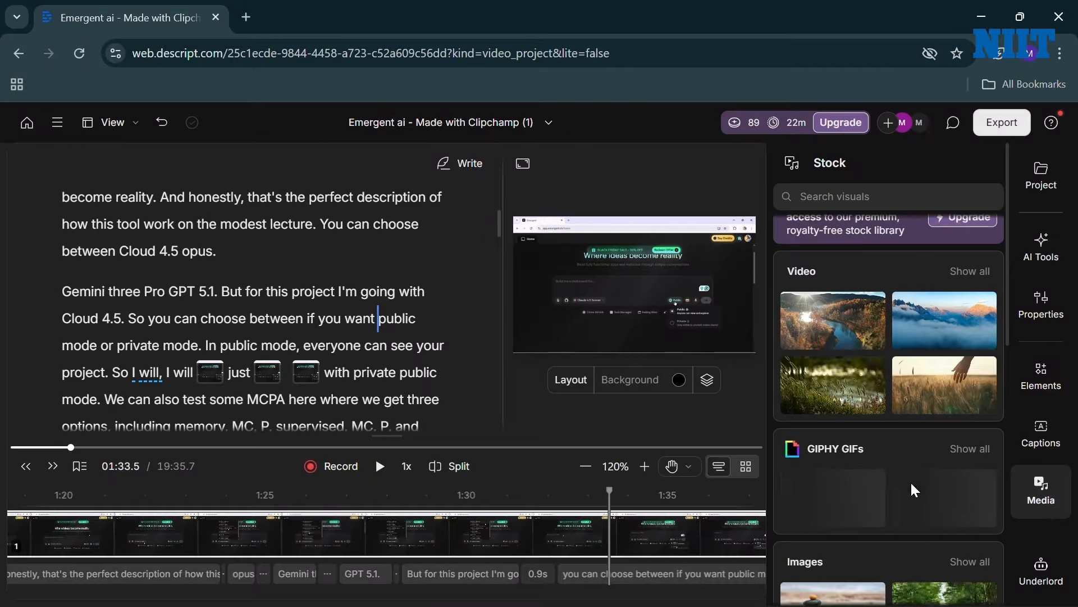
pyautogui.scroll(-3, 911, 482)
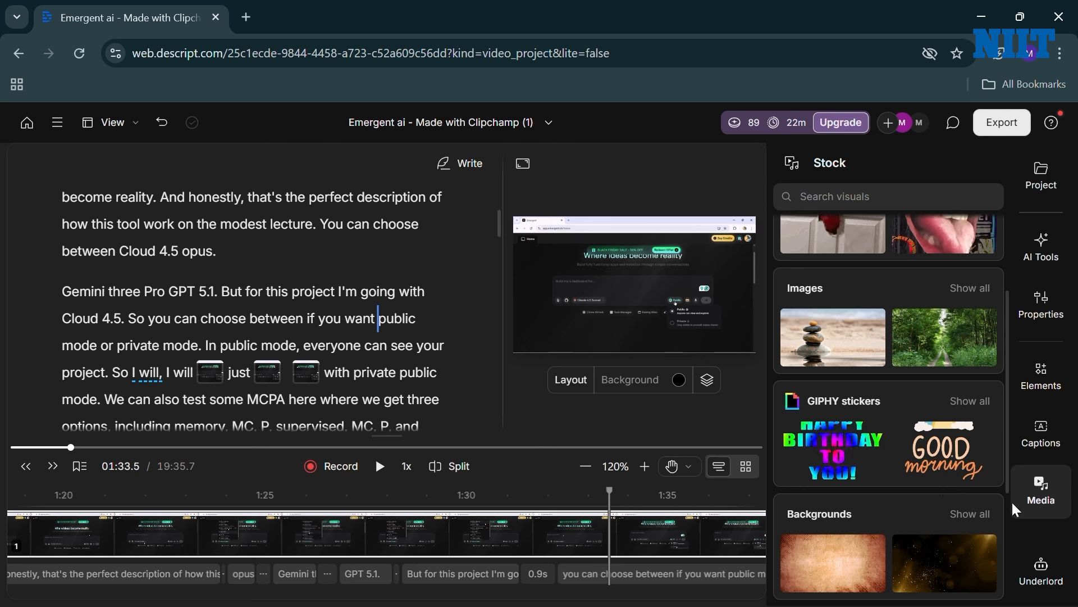
# Step: Ask Underlord to create a social clip from the composition using its suggested prompt
pyautogui.click(1048, 570)
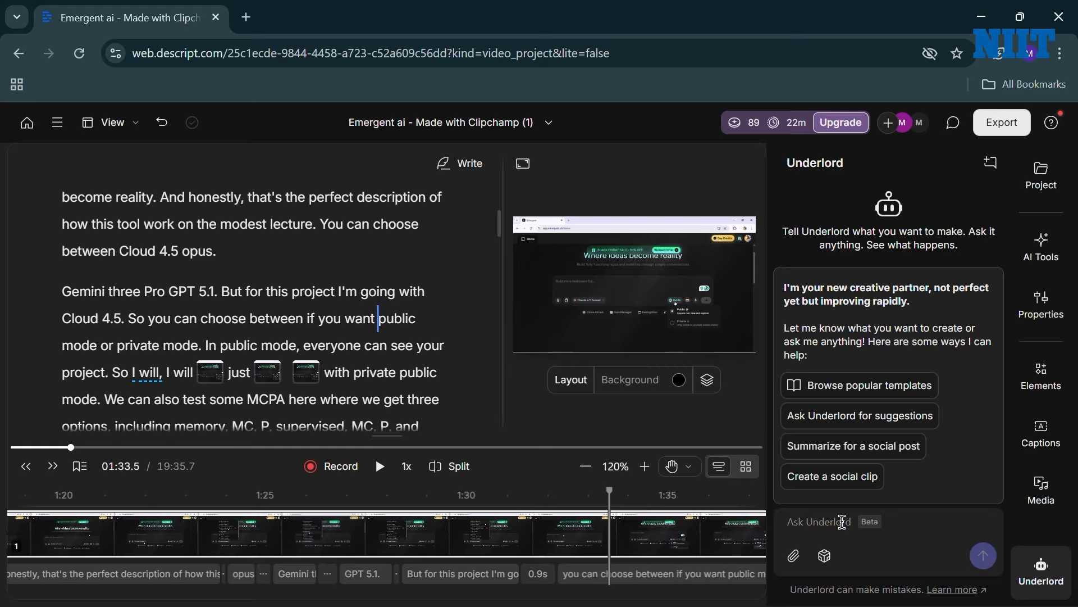
pyautogui.click(833, 474)
pyautogui.click(971, 557)
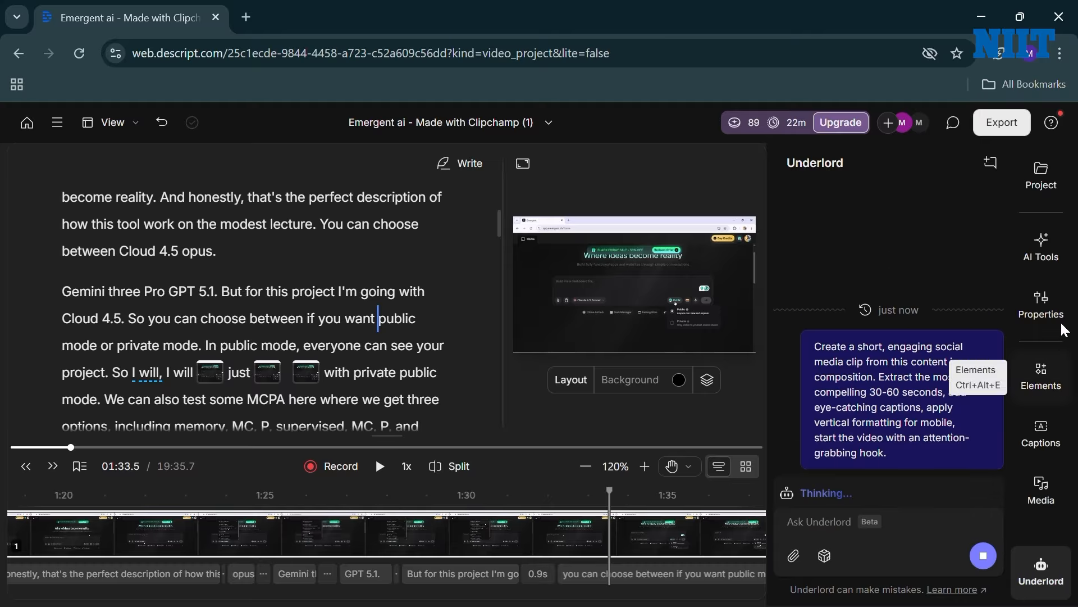
# Step: Find all filler words in the composition with Remove filler words and check the available removal actions, keeping Delete
pyautogui.click(1049, 255)
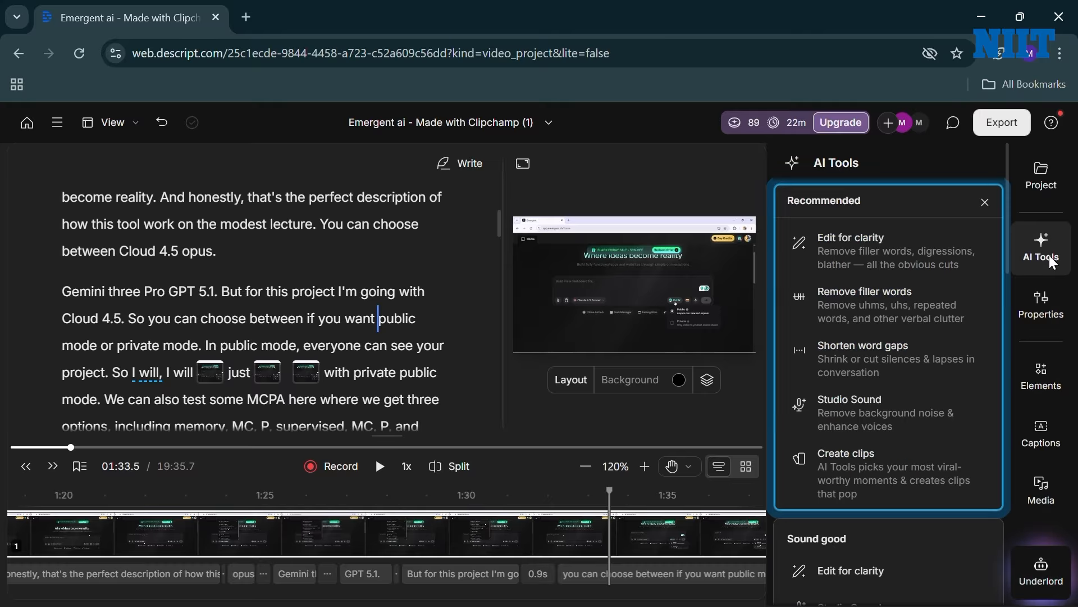
pyautogui.click(879, 312)
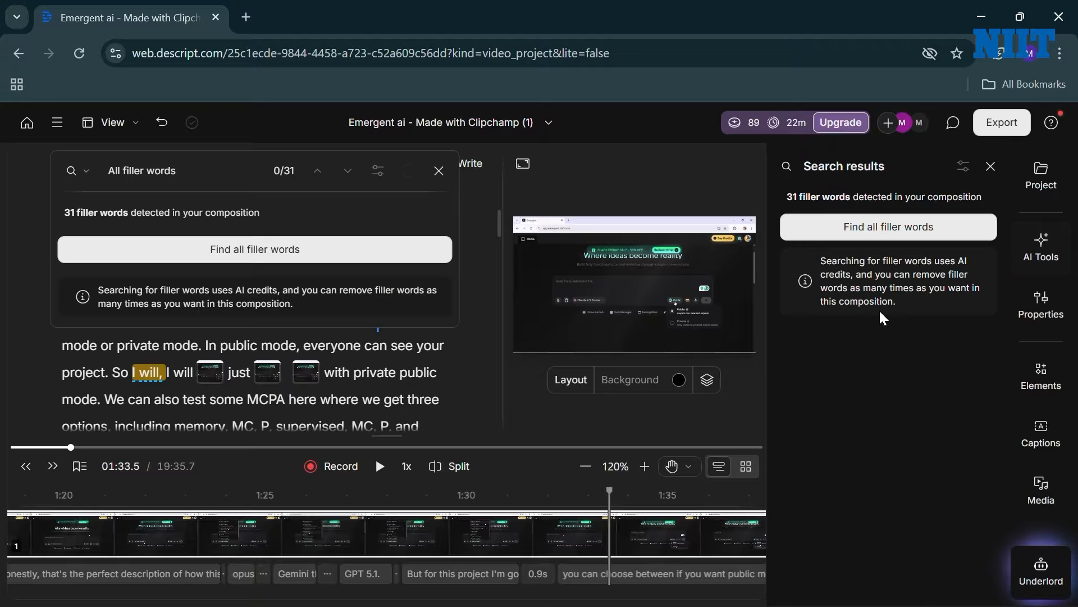
pyautogui.click(854, 231)
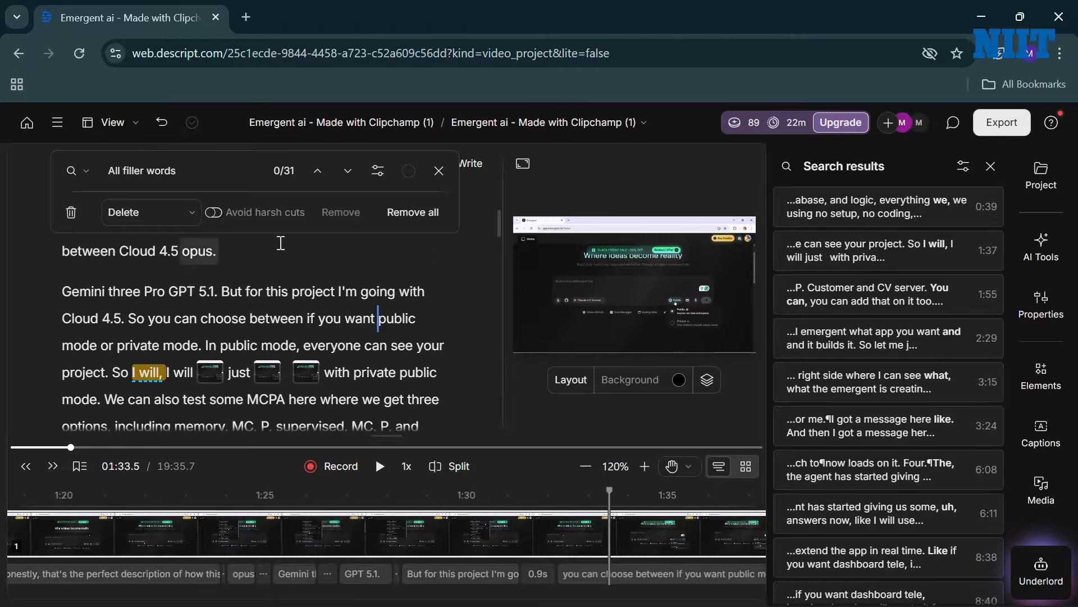
pyautogui.click(189, 215)
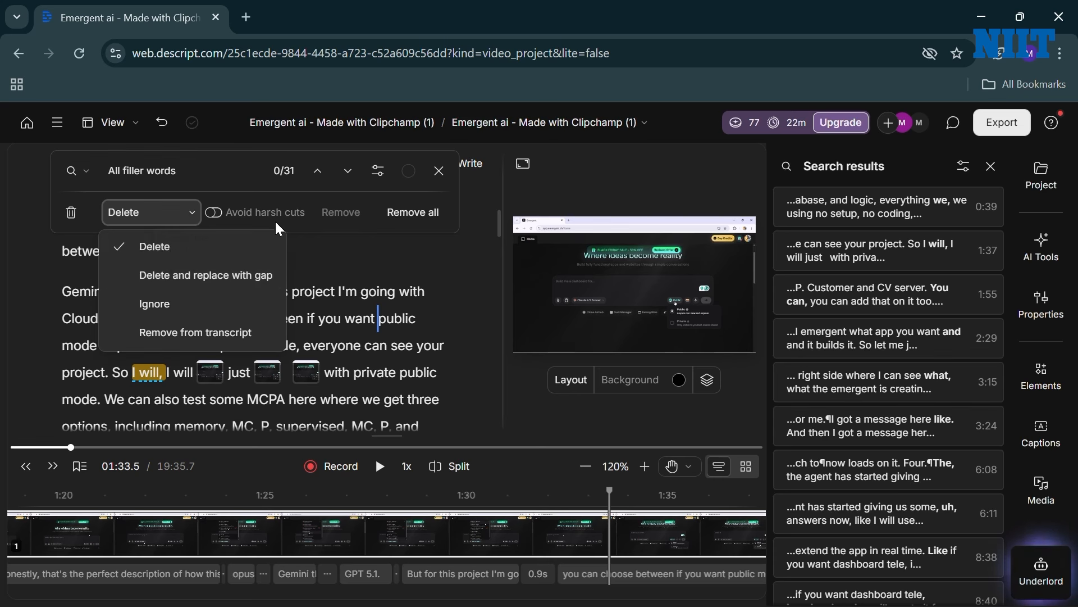
pyautogui.click(228, 210)
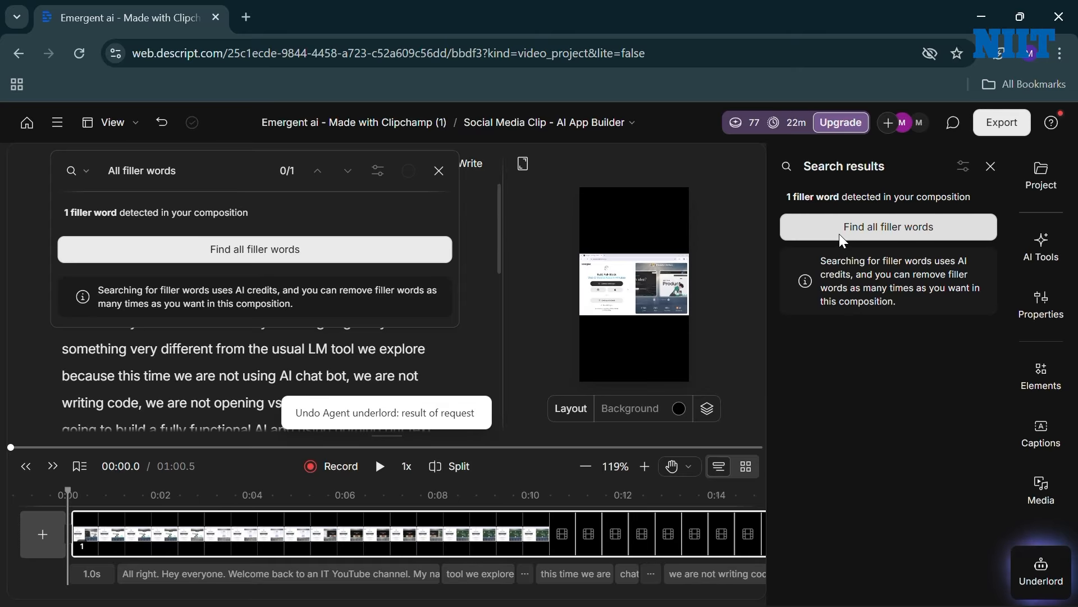
# Step: Run the search for all filler words again and look further along the timeline
pyautogui.click(839, 233)
pyautogui.click(838, 224)
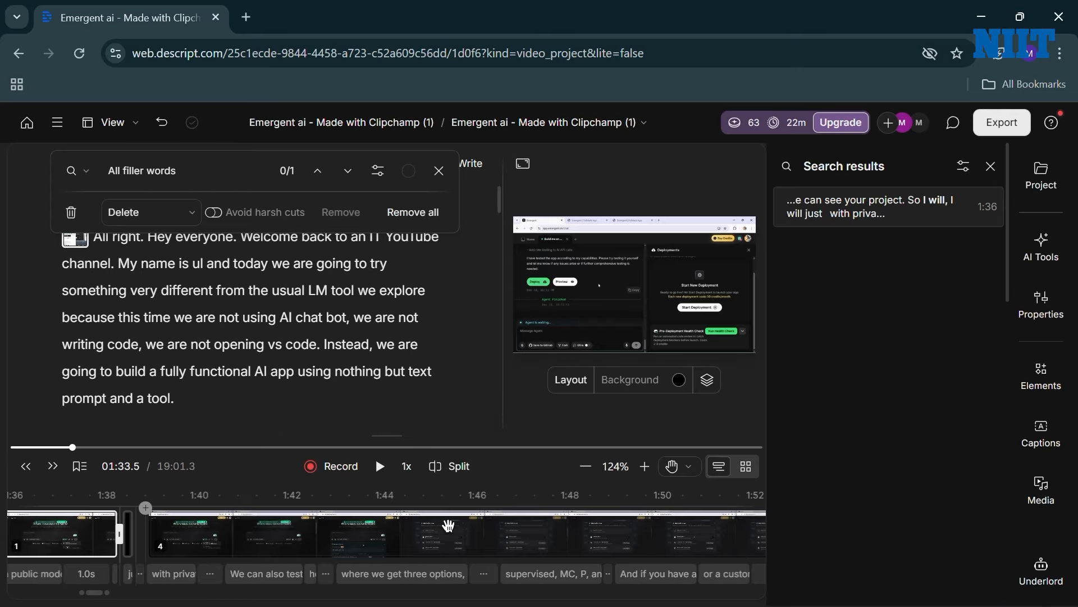
pyautogui.hscroll(5, 449, 525)
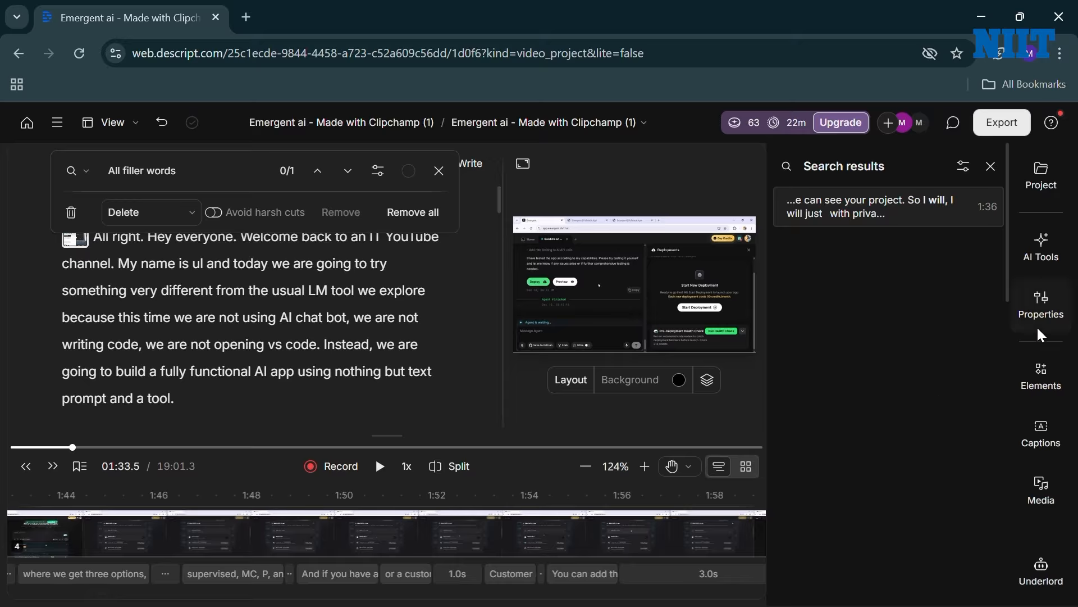
# Step: Apply Studio Sound to the script's audio and review the script layer's properties
pyautogui.click(1036, 244)
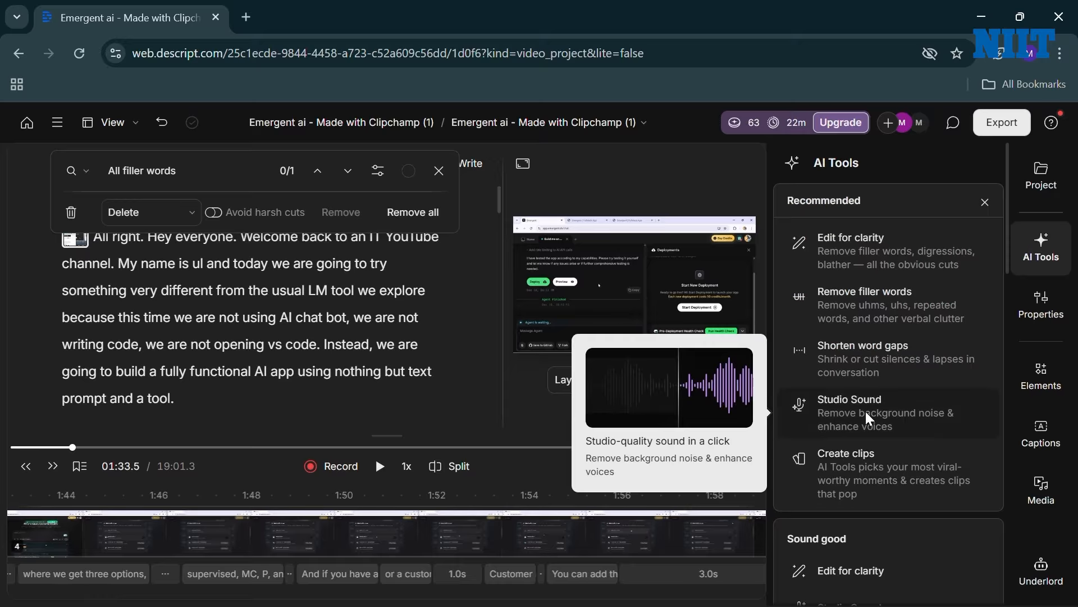
pyautogui.click(865, 412)
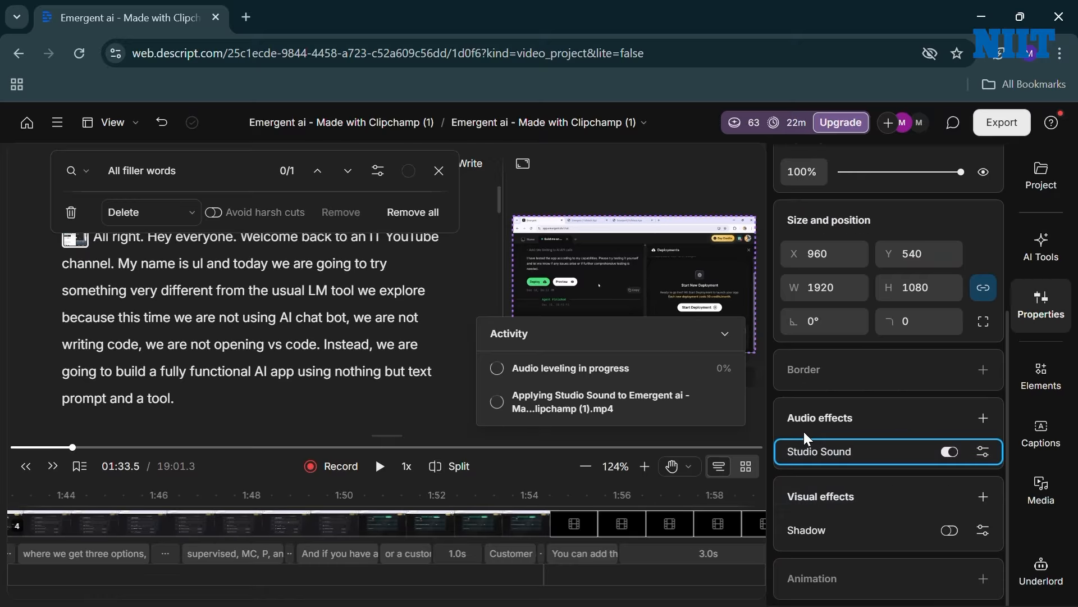
pyautogui.scroll(5, 829, 409)
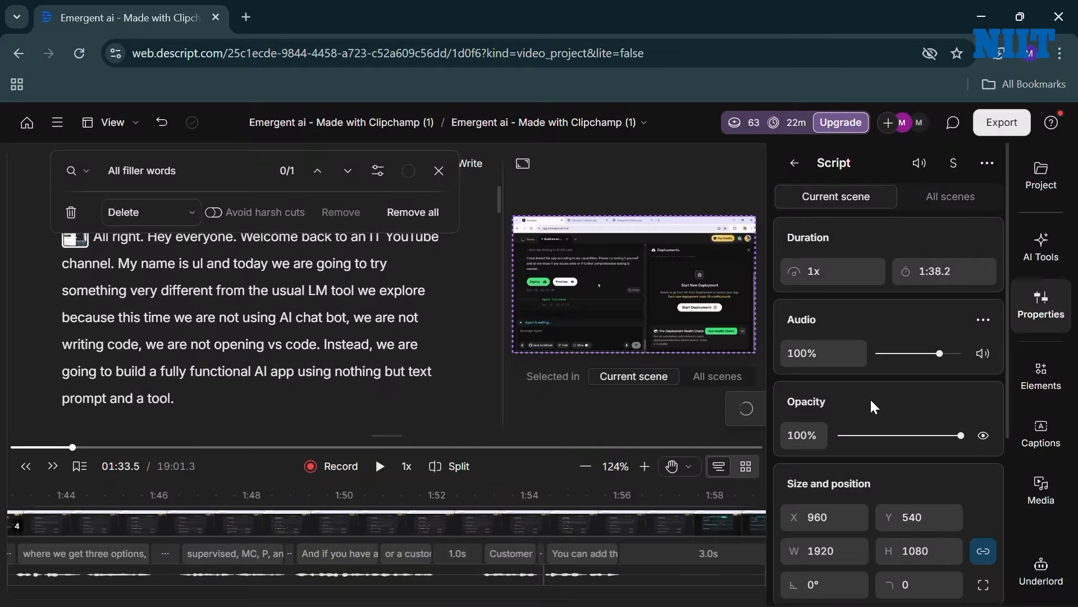
# Step: Run Edit for clarity with the edit intensity set to Heavy and return to the AI tools list
pyautogui.click(1054, 243)
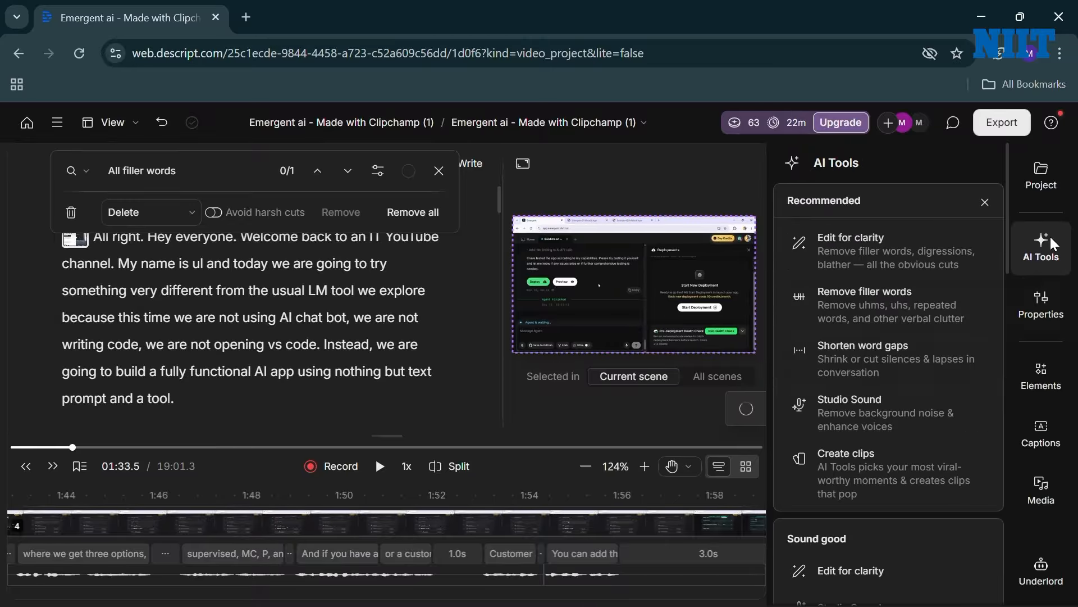
pyautogui.scroll(-3, 841, 490)
pyautogui.scroll(3, 841, 490)
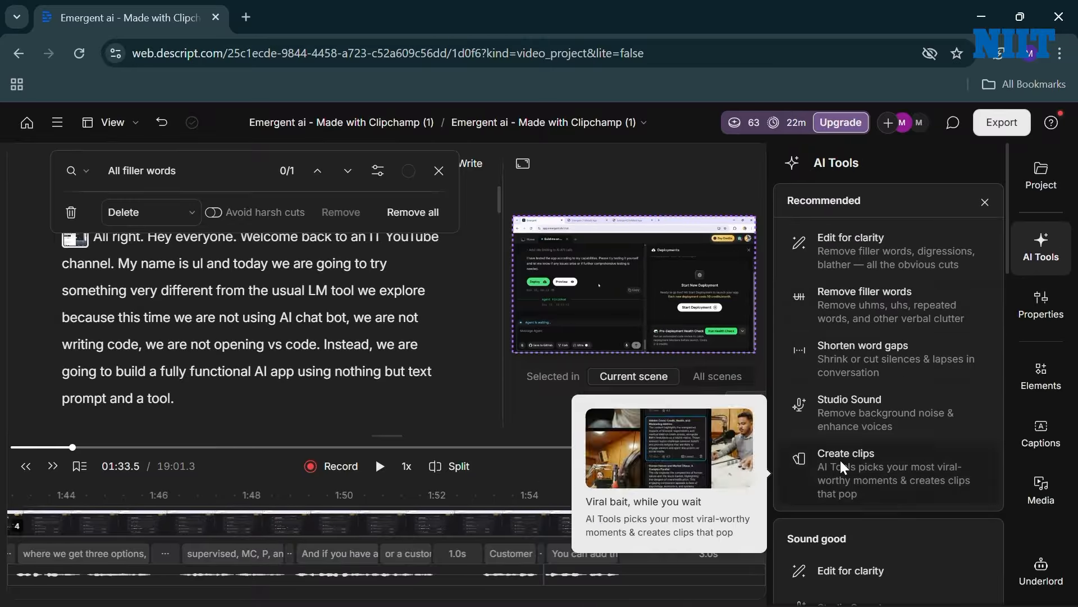
pyautogui.click(860, 262)
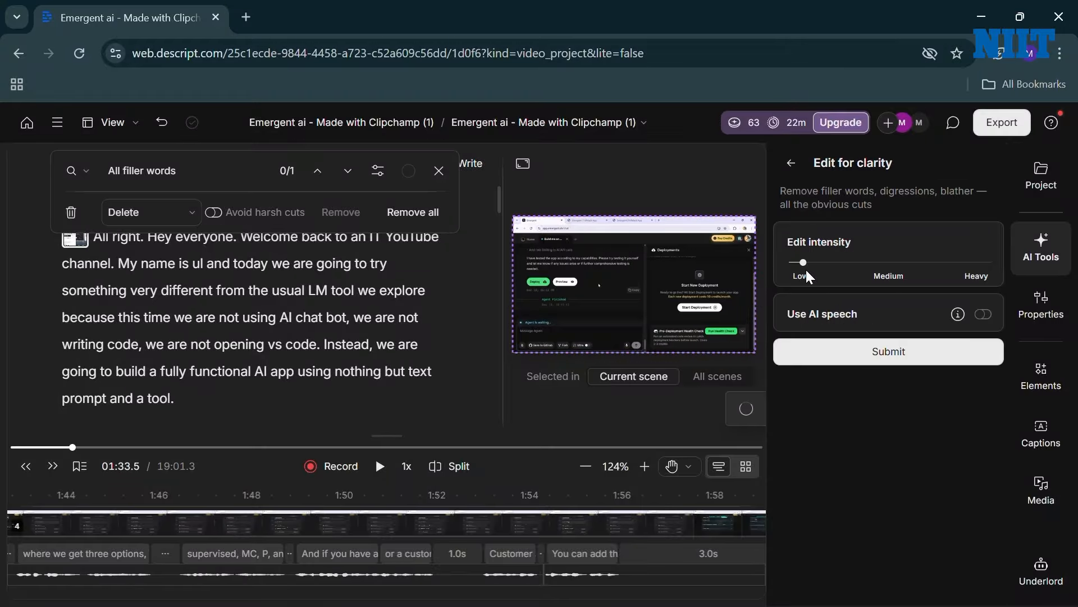
pyautogui.click(868, 269)
pyautogui.click(962, 262)
pyautogui.click(860, 352)
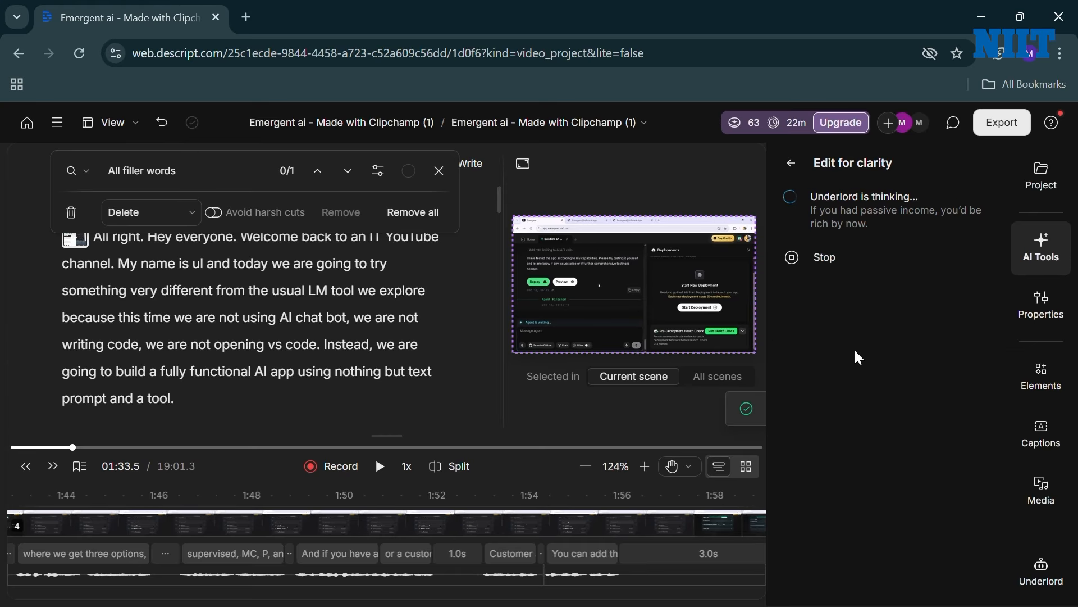
pyautogui.click(791, 164)
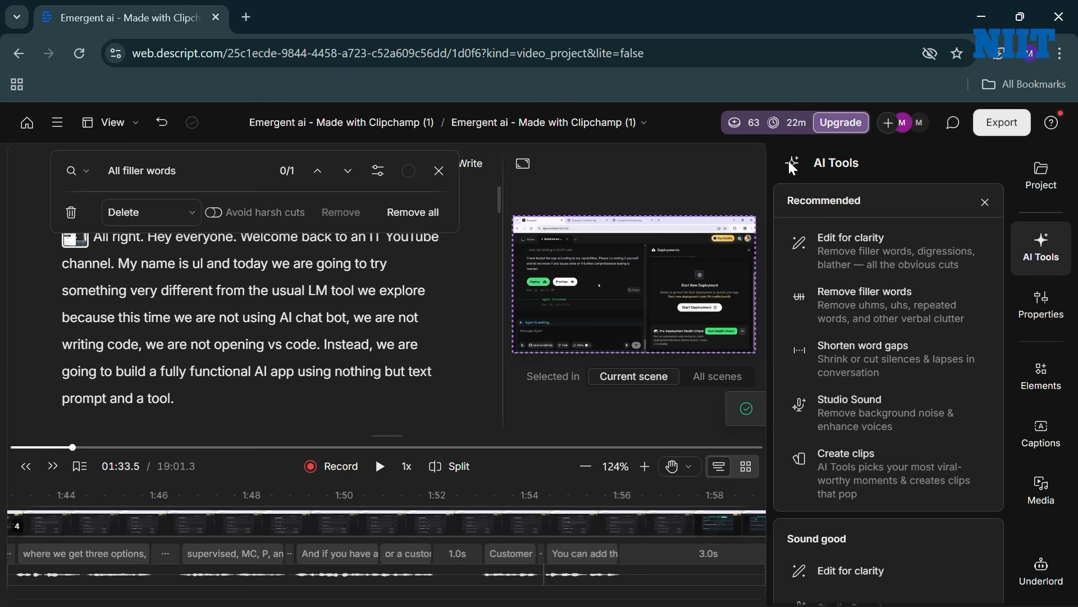
# Step: Find all word gaps longer than 3 s, shorten them to 1 second, and look through the Look good AI tools
pyautogui.moveTo(944, 337)
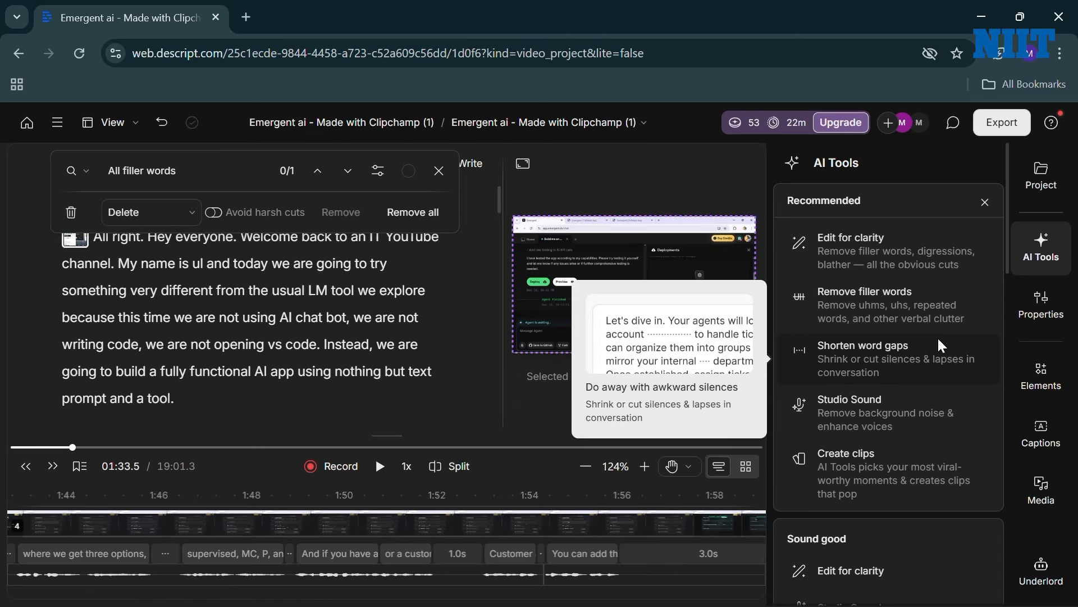
pyautogui.click(921, 349)
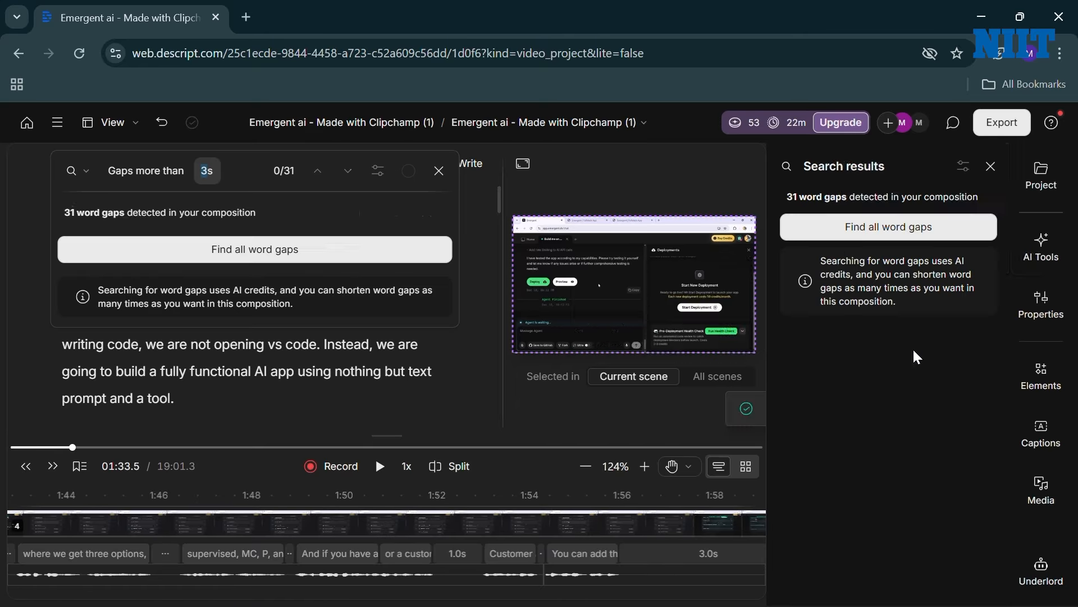
pyautogui.click(871, 226)
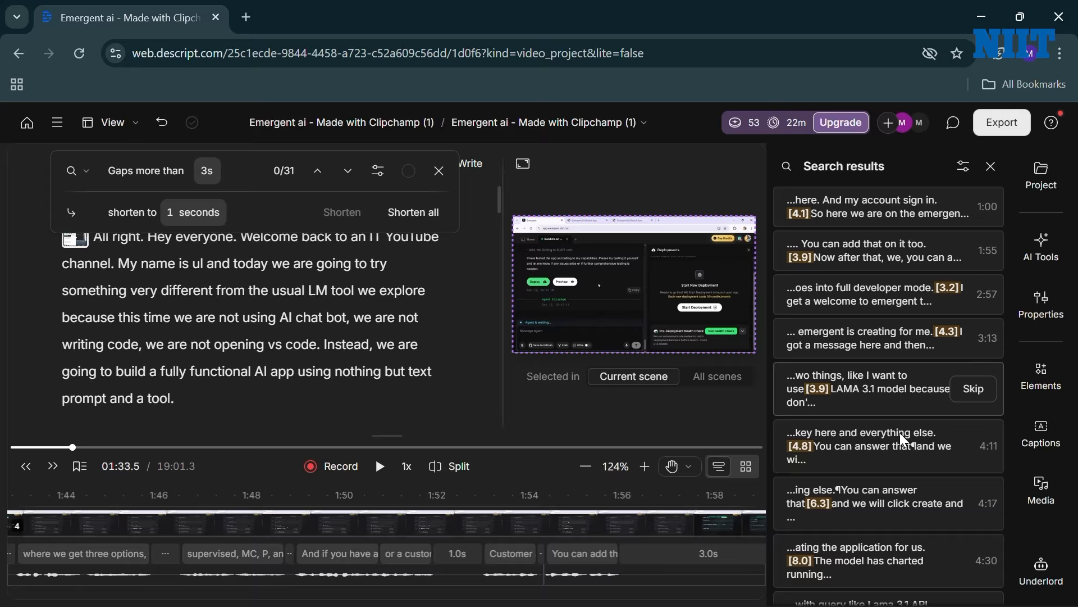
pyautogui.scroll(-1, 893, 449)
pyautogui.click(874, 500)
pyautogui.scroll(-5, 861, 507)
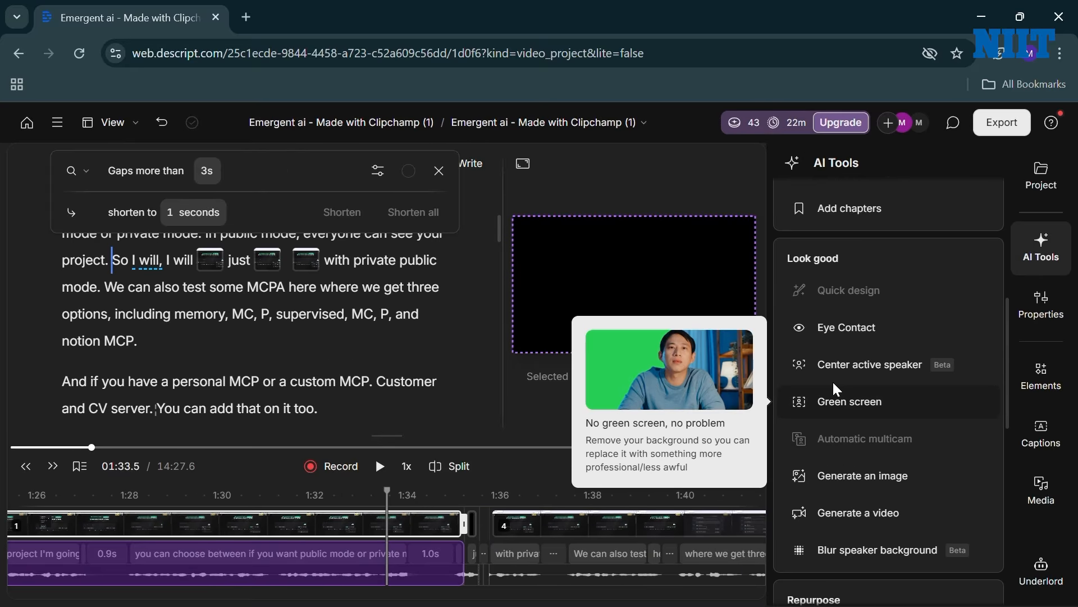
# Step: Look through the remaining AI tools under Look good, Repurpose, Publish and Write, and further along the timeline
pyautogui.scroll(-3, 862, 517)
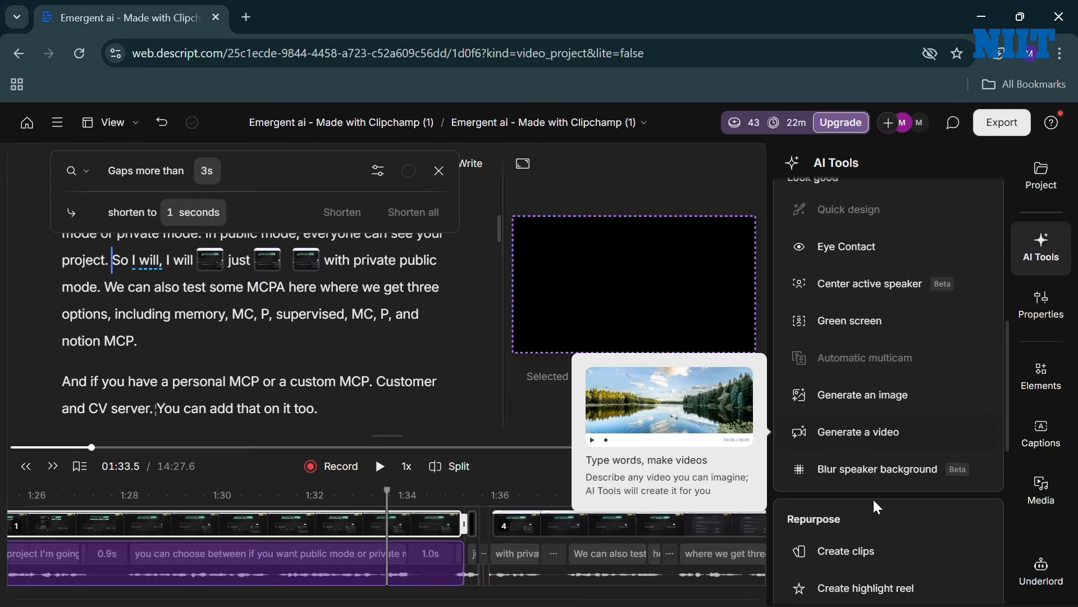
pyautogui.scroll(-1, 875, 509)
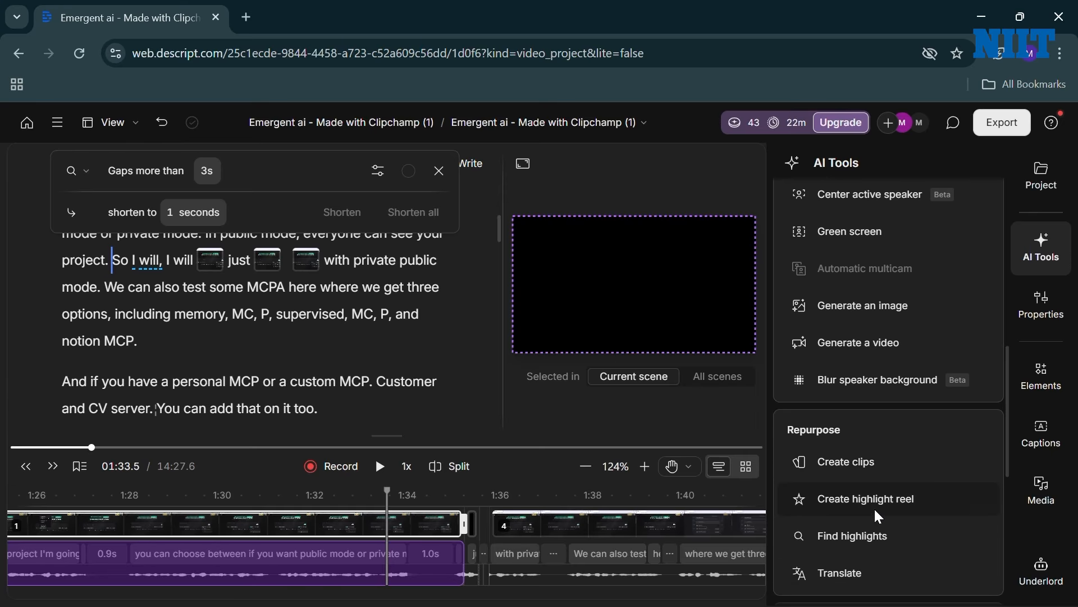
pyautogui.scroll(-3, 874, 507)
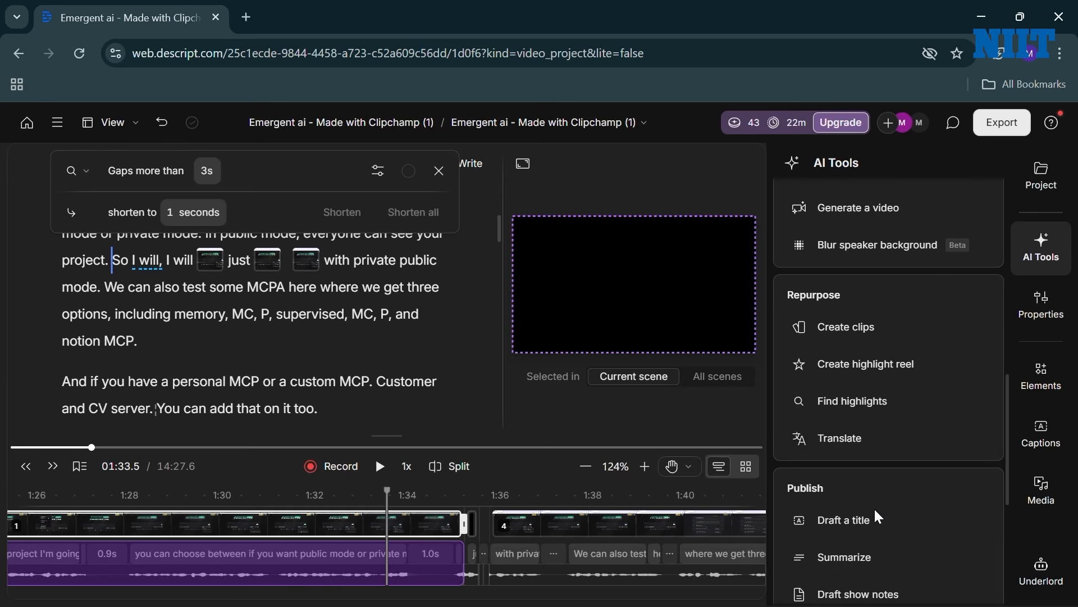
pyautogui.scroll(-5, 874, 507)
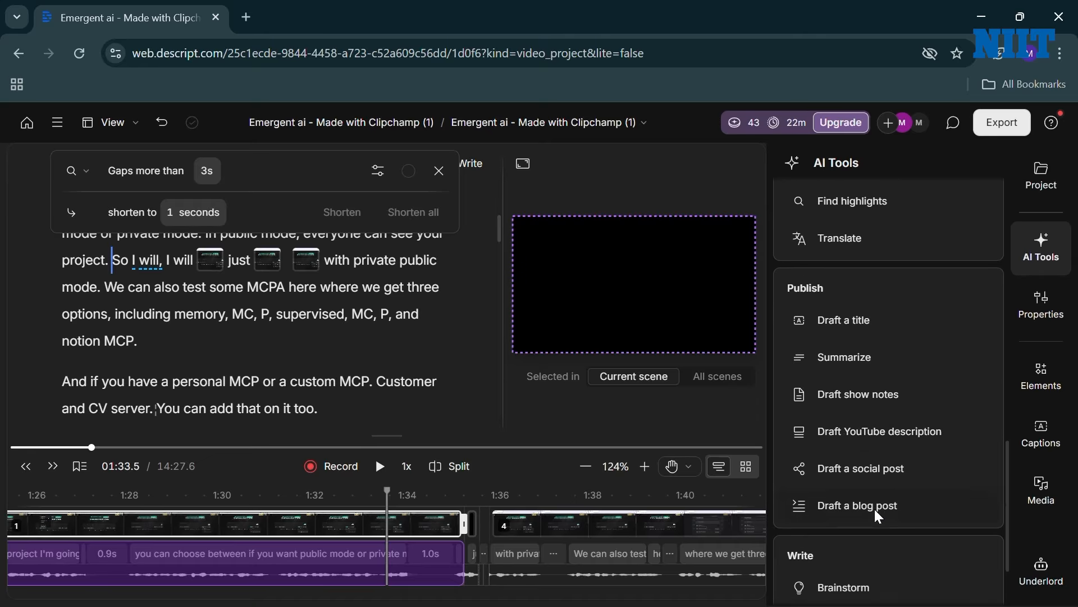
pyautogui.scroll(-1, 874, 507)
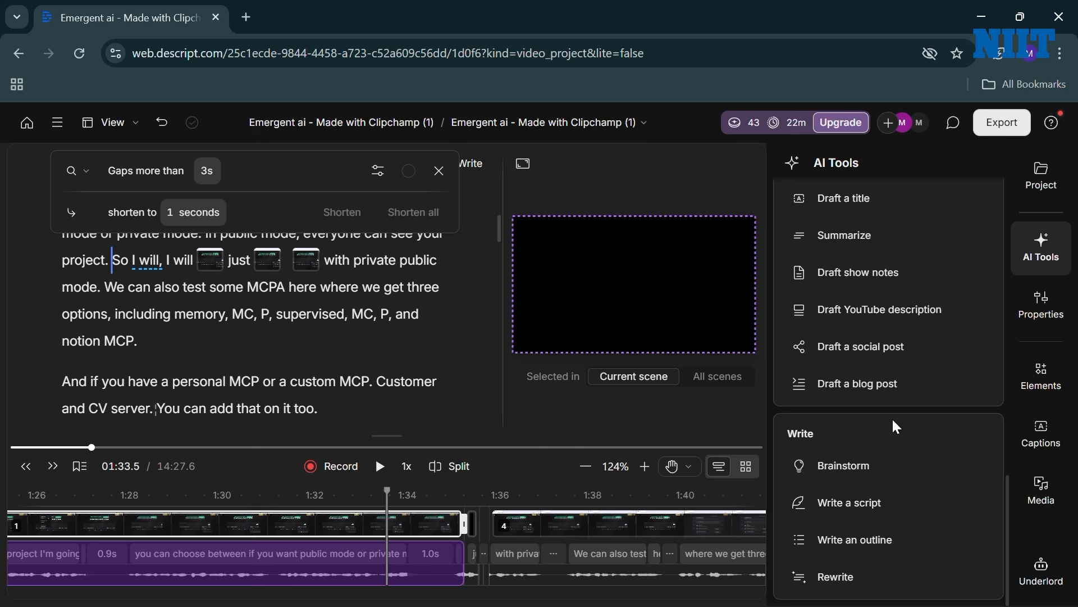
pyautogui.scroll(1, 893, 422)
pyautogui.hscroll(5, 684, 559)
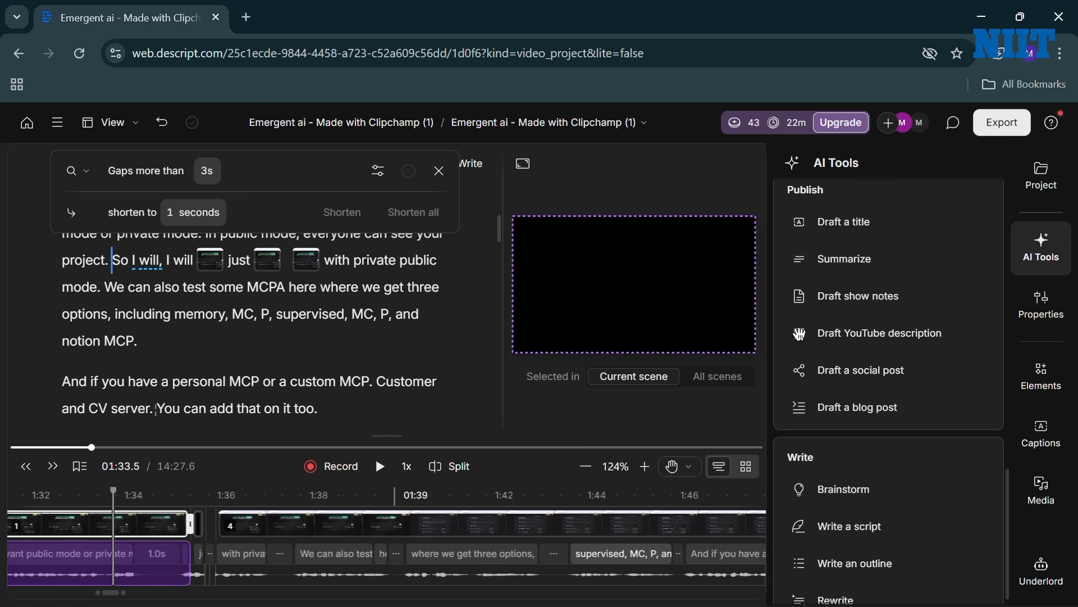
# Step: Add captions in the Typewriter style to all scenes
pyautogui.click(1044, 436)
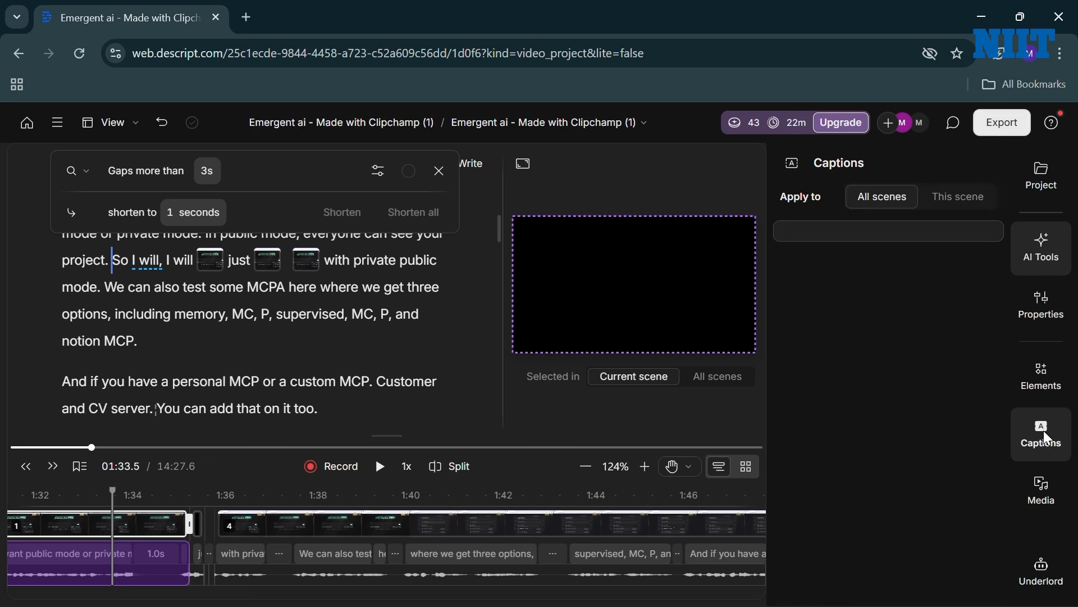
pyautogui.click(888, 257)
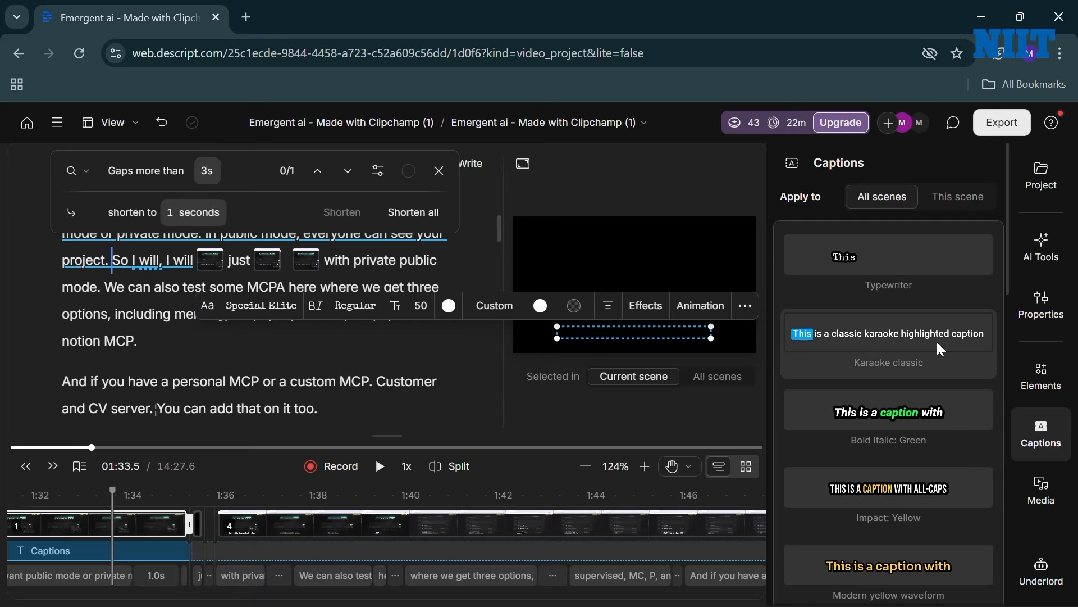
# Step: Export the video as an MP4 named Emergent ai - Made with Clipchamp (1) to Downloads, replacing the existing file
pyautogui.click(1002, 133)
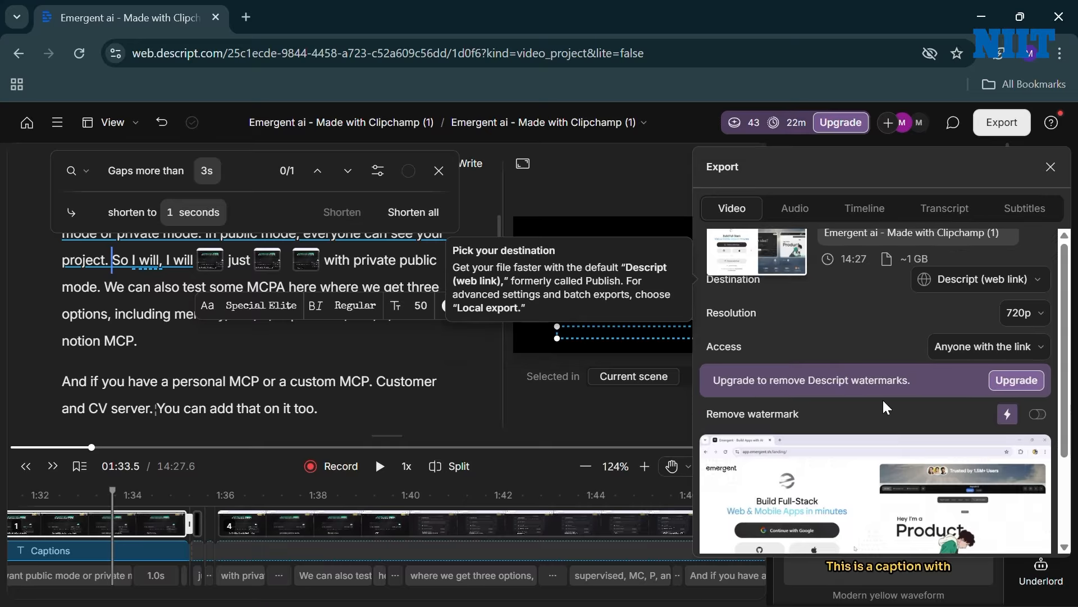
pyautogui.scroll(-3, 882, 399)
pyautogui.click(1007, 538)
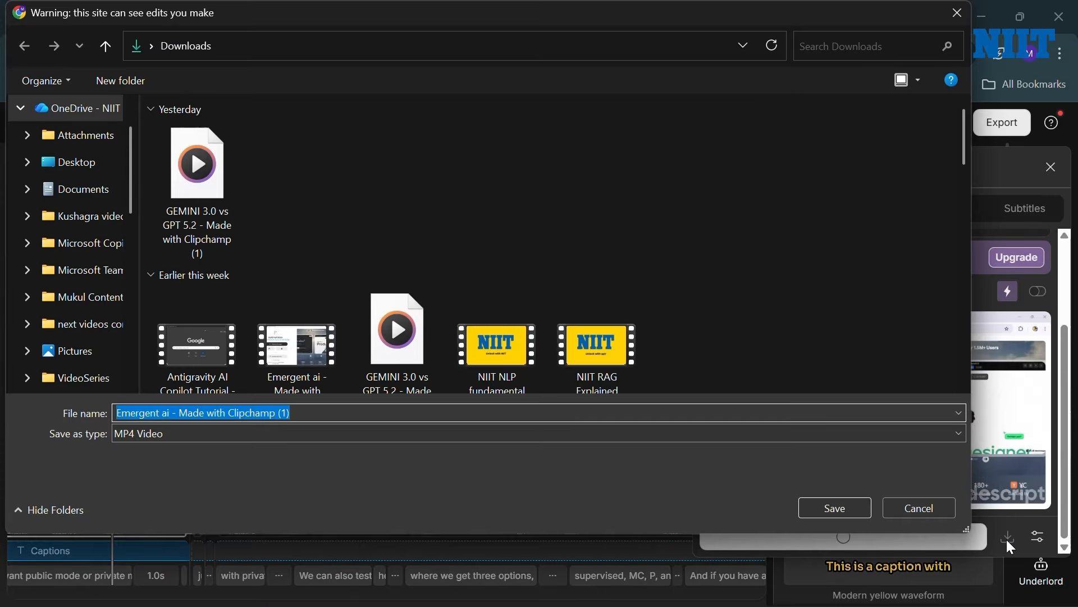
pyautogui.press('Return')
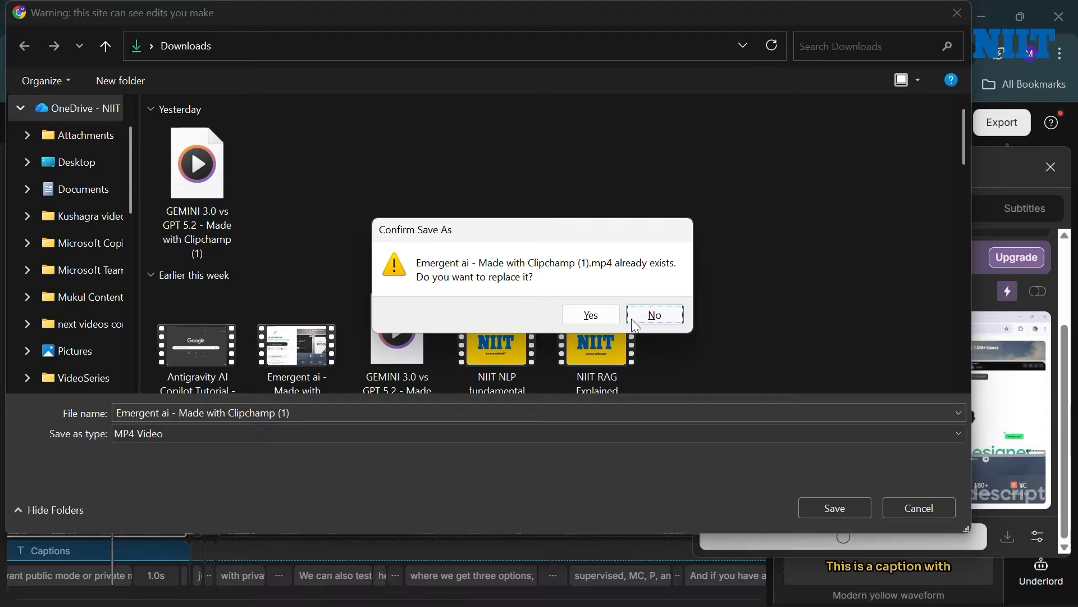
pyautogui.click(610, 315)
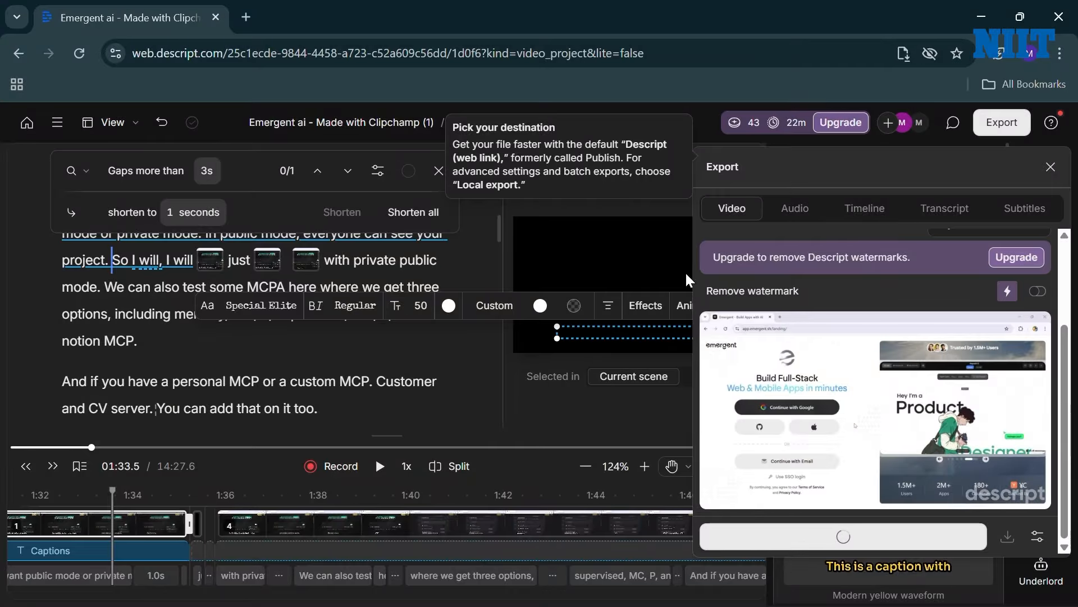
# Step: Dismiss the export settings, look further down the transcript and close the word gap search
pyautogui.click(603, 214)
pyautogui.scroll(-3, 492, 224)
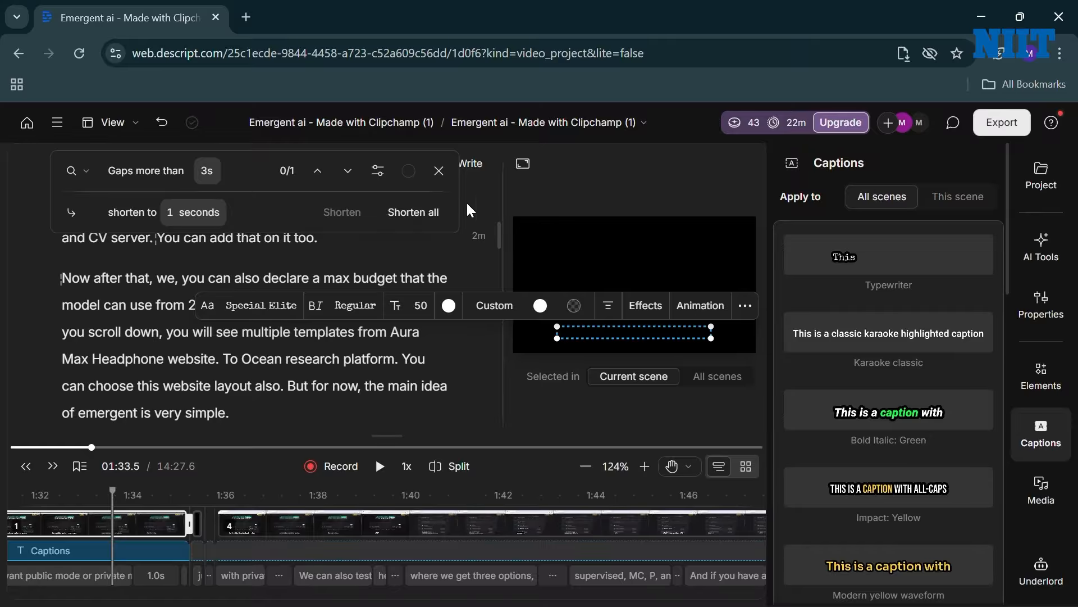
pyautogui.click(443, 181)
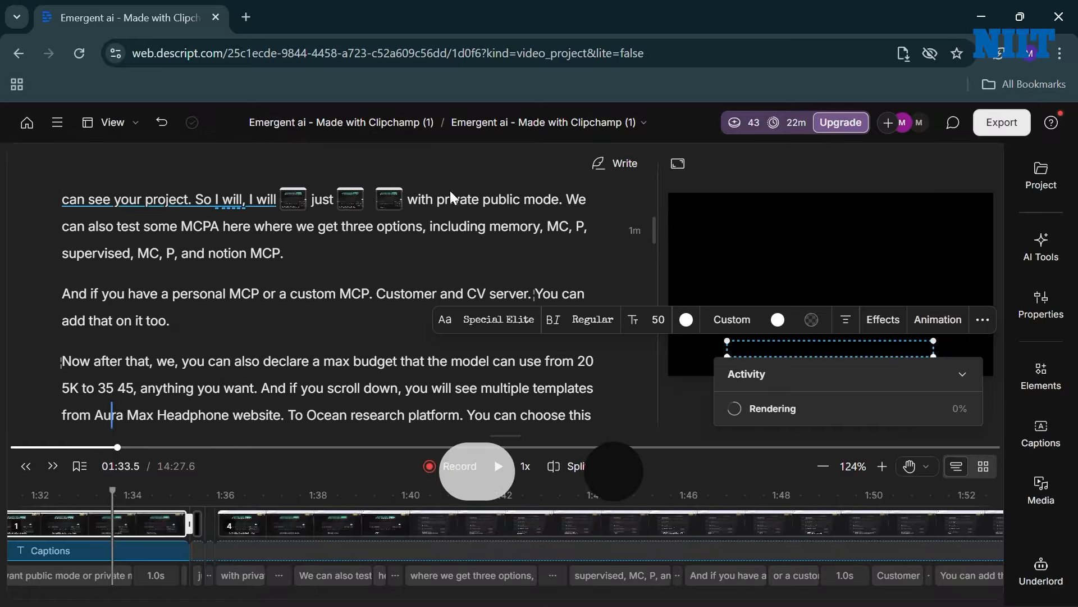